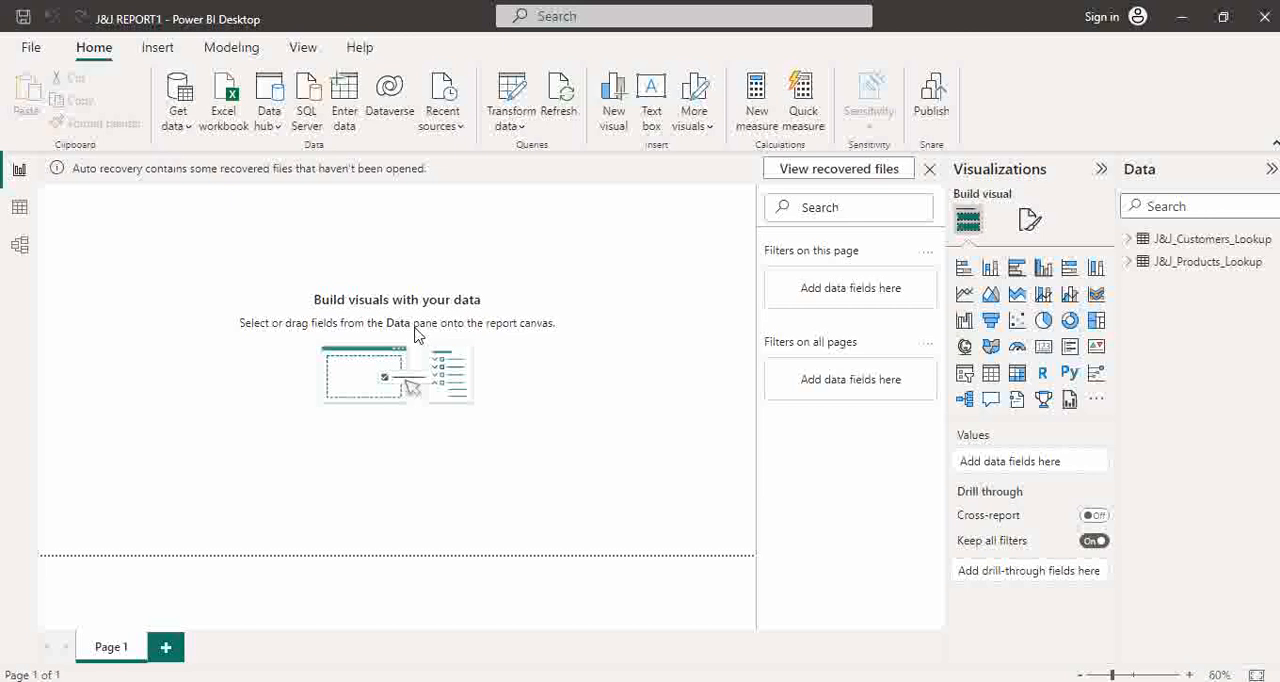
- Import the J&J_Calendar CSV file from the J&J DATA folder and open it for transformation in Power Query Editor
{"action": "left_click", "coordinate": [183, 101]}
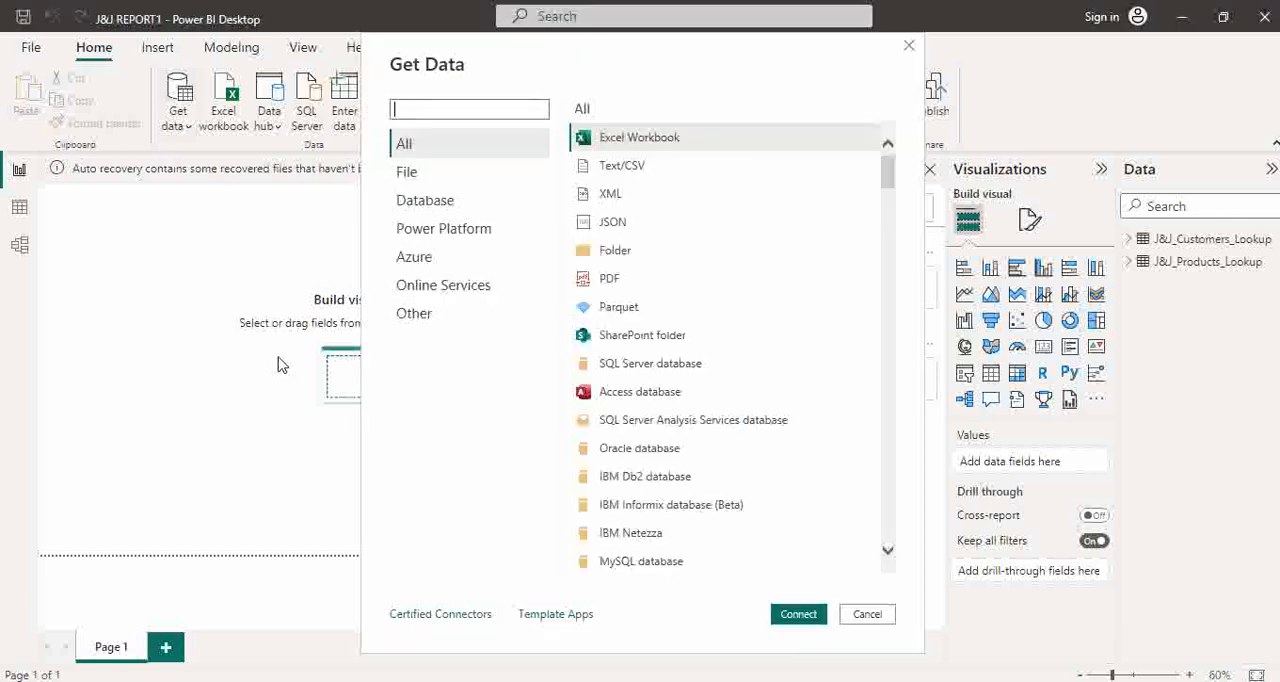
{"action": "left_click", "coordinate": [622, 170]}
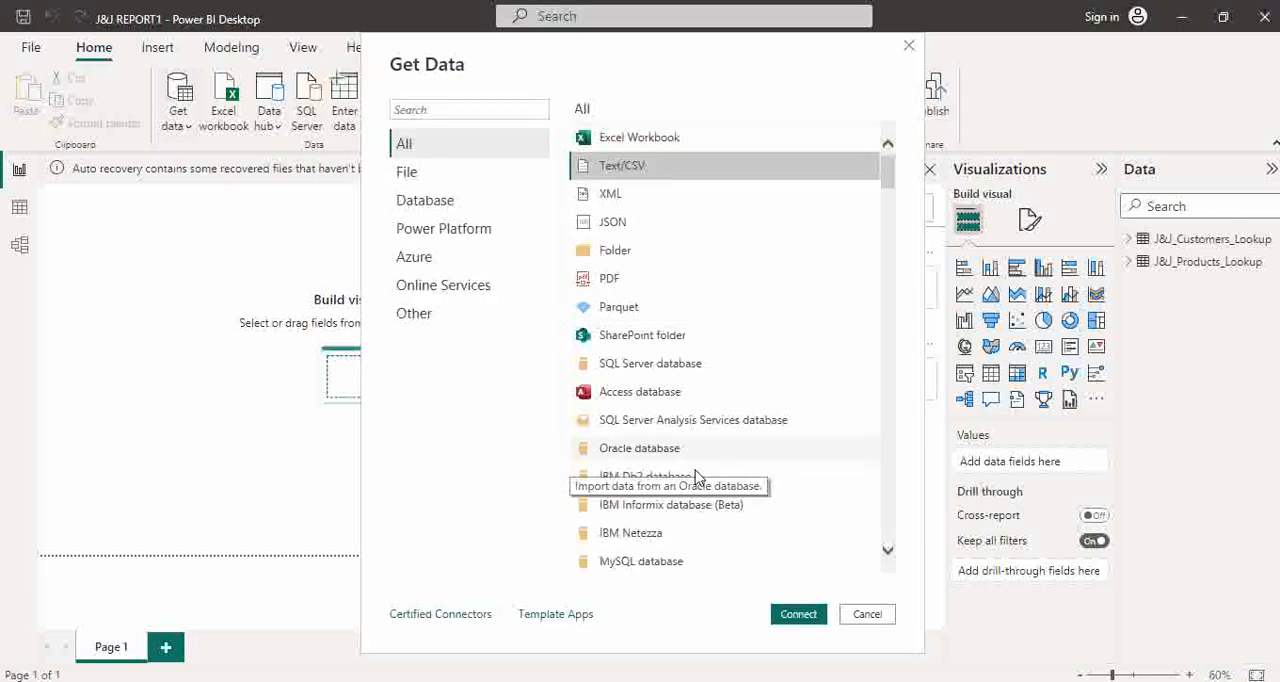
{"action": "left_click", "coordinate": [799, 621]}
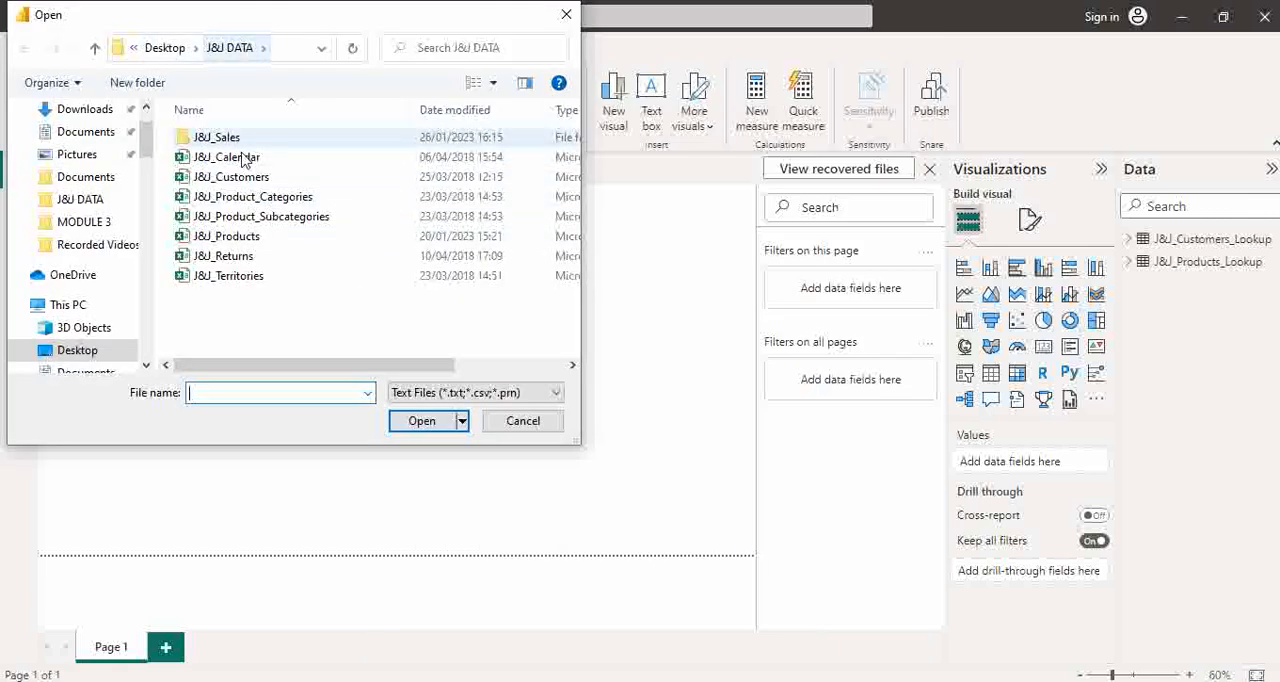
{"action": "left_click", "coordinate": [252, 158]}
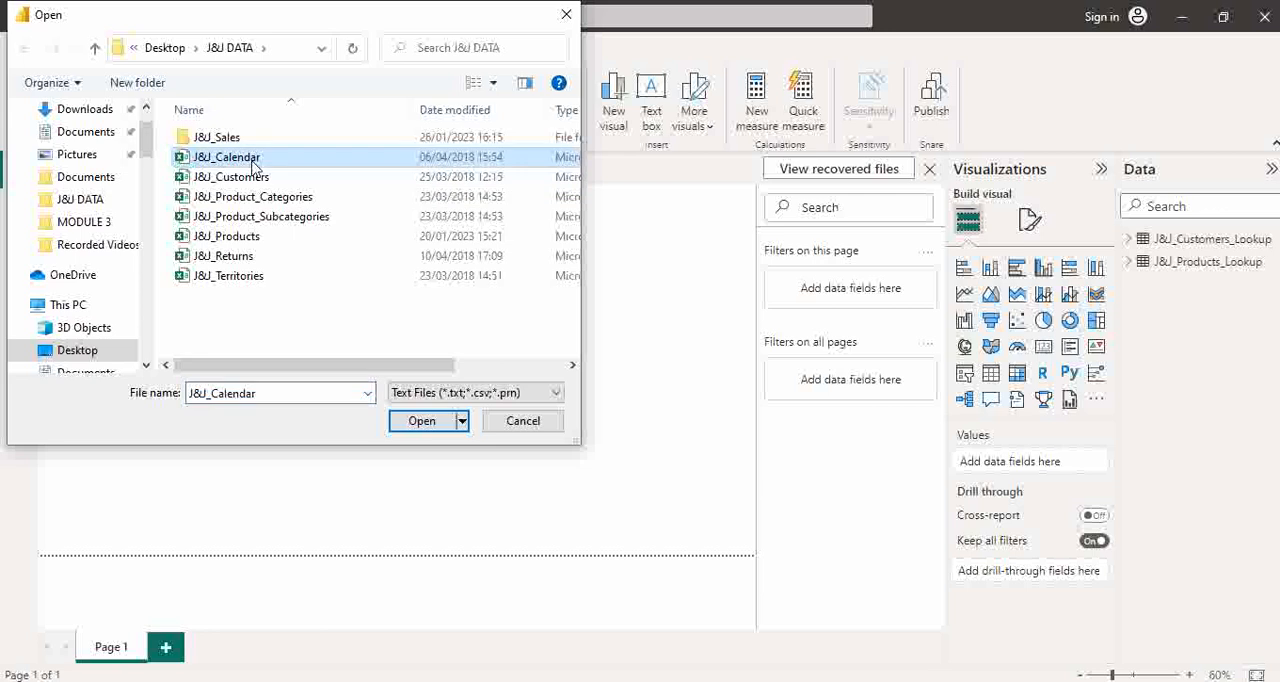
{"action": "left_click", "coordinate": [422, 421]}
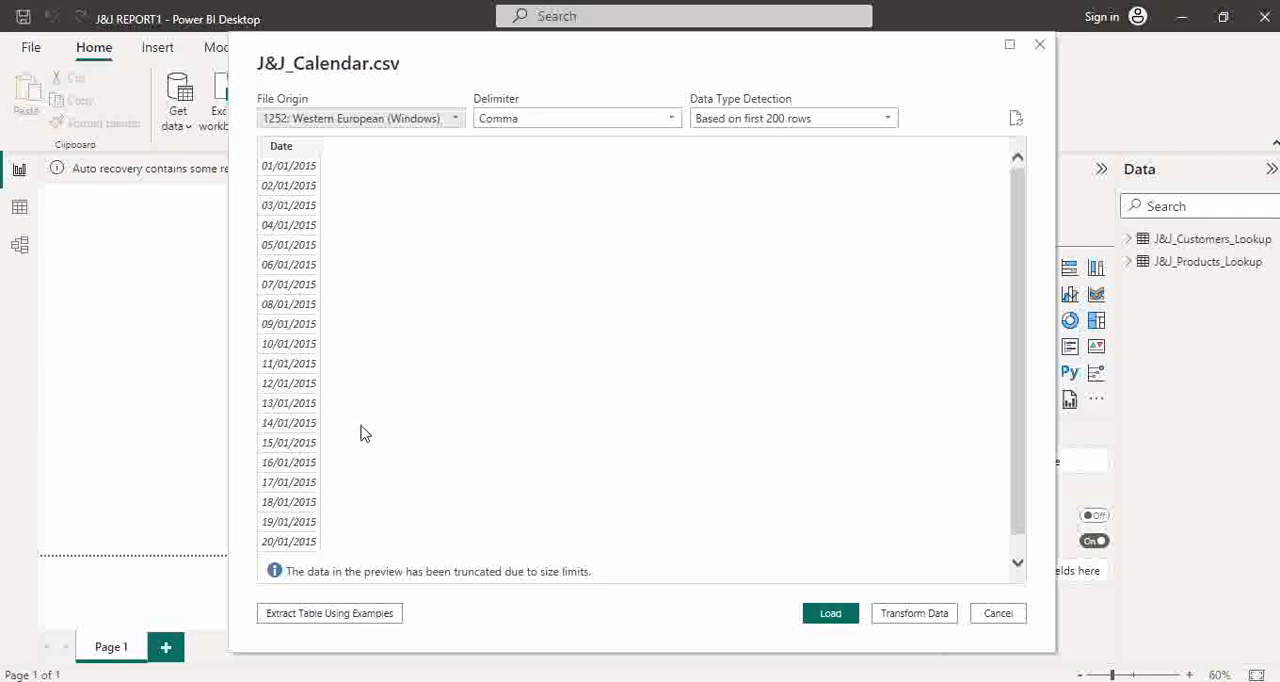
{"action": "left_click", "coordinate": [938, 616]}
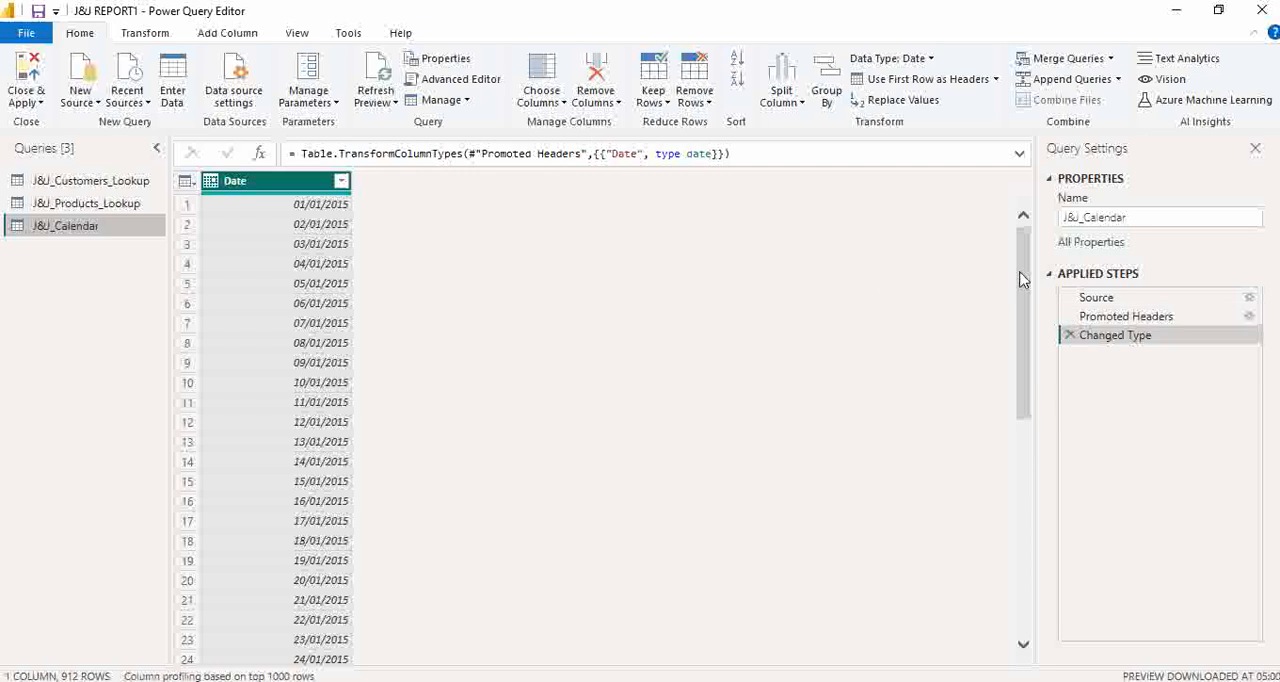
- Rename the J&J_Calendar query as J&J_Calendar_Lookup
{"action": "left_click", "coordinate": [1154, 217]}
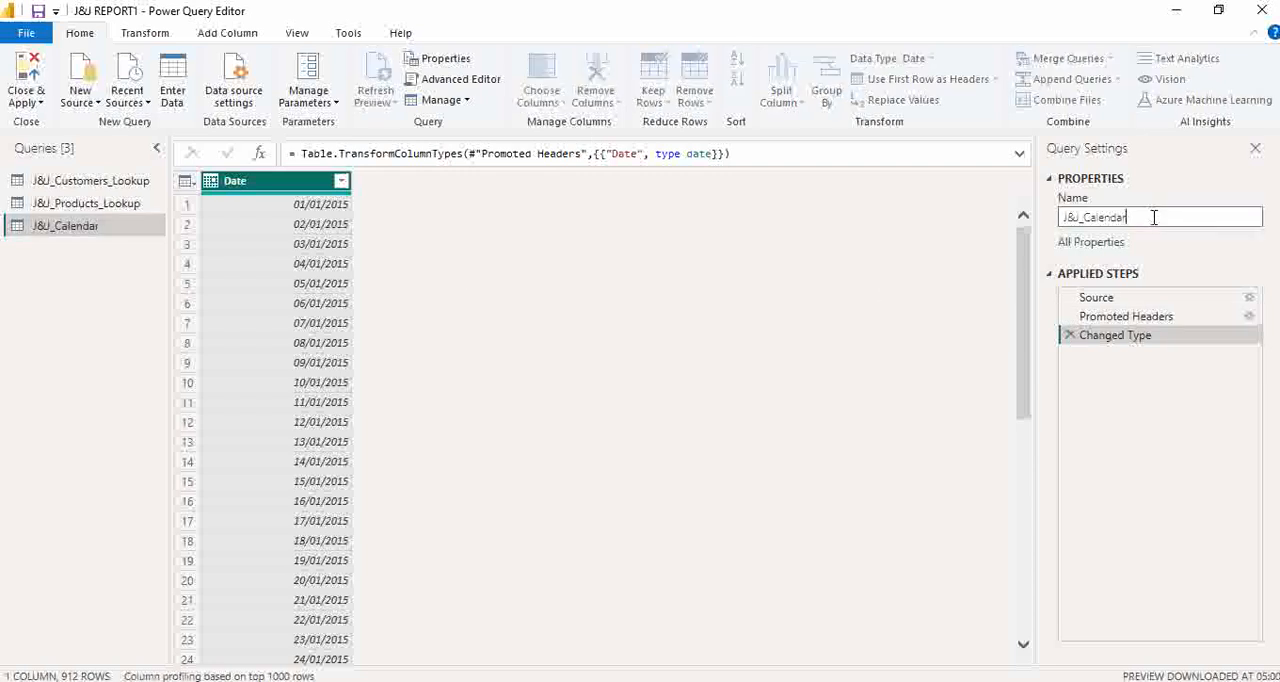
{"action": "type", "text": "_Looku"}
{"action": "key", "text": "BackSpace"}
{"action": "key", "text": "BackSpace"}
{"action": "type", "text": "kup"}
{"action": "key", "text": "Return"}
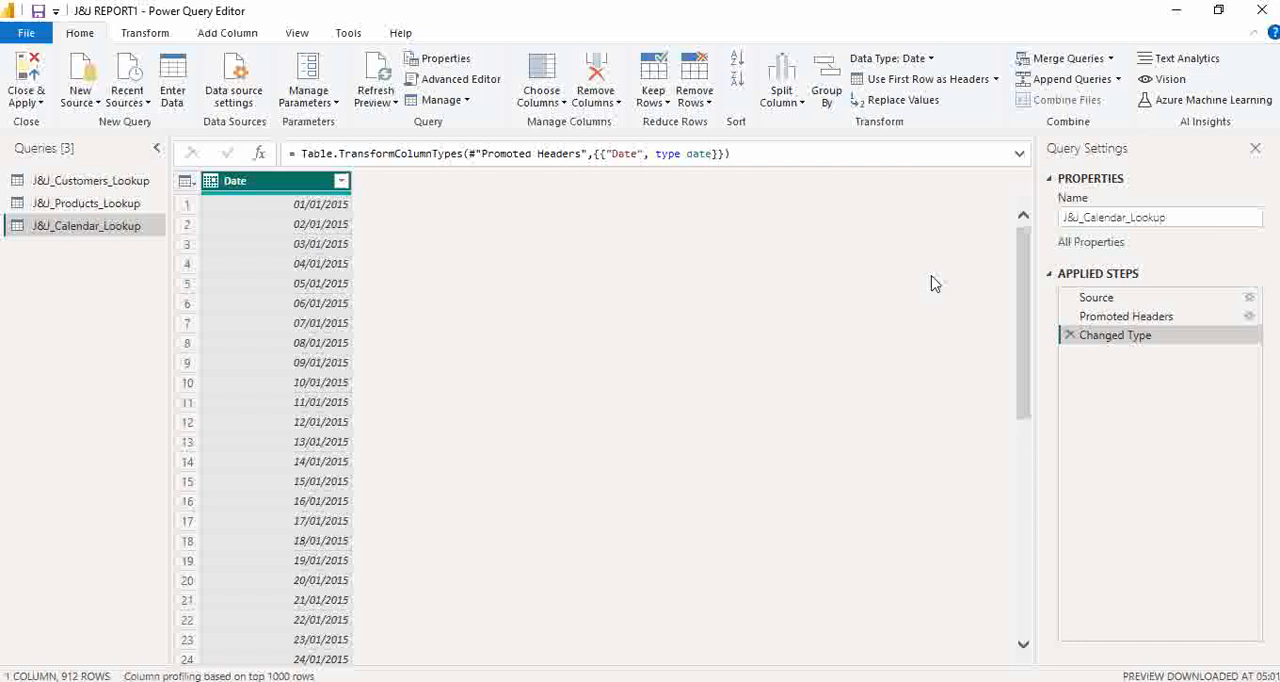
- Calculate the earliest date in the Date column and delete the resulting applied step
{"action": "left_click_drag", "start_coordinate": [1034, 305], "coordinate": [1040, 162]}
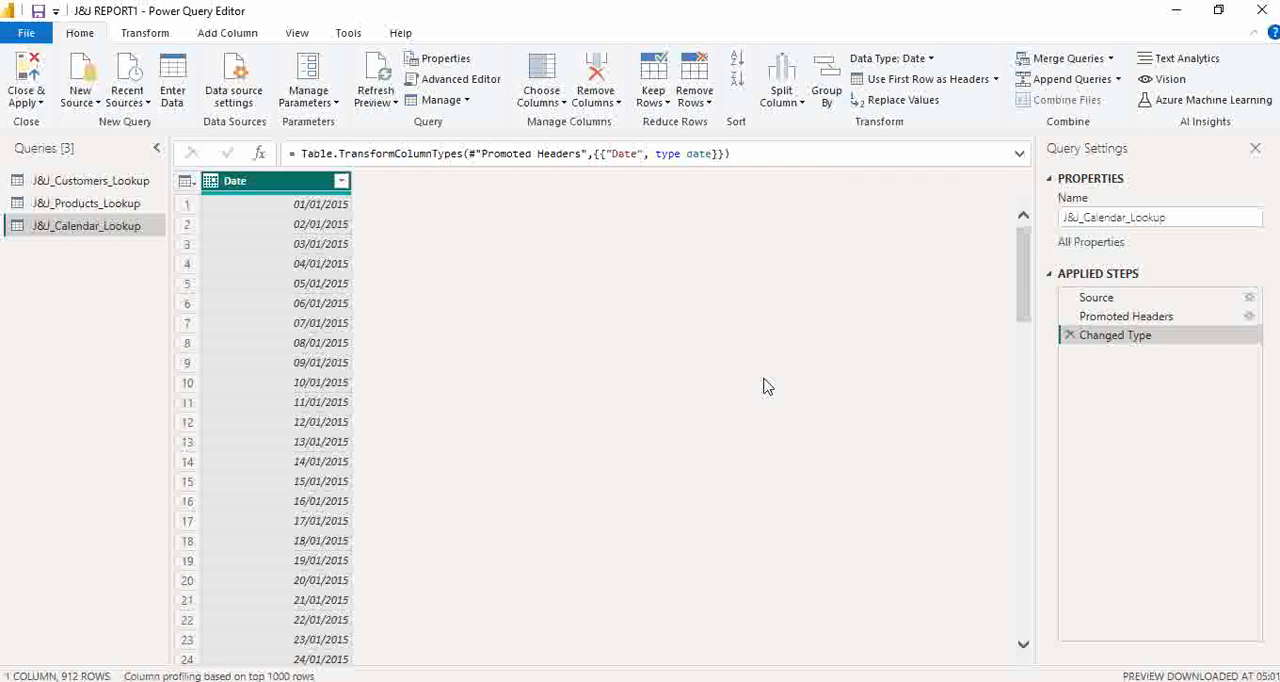
{"action": "left_click", "coordinate": [148, 34]}
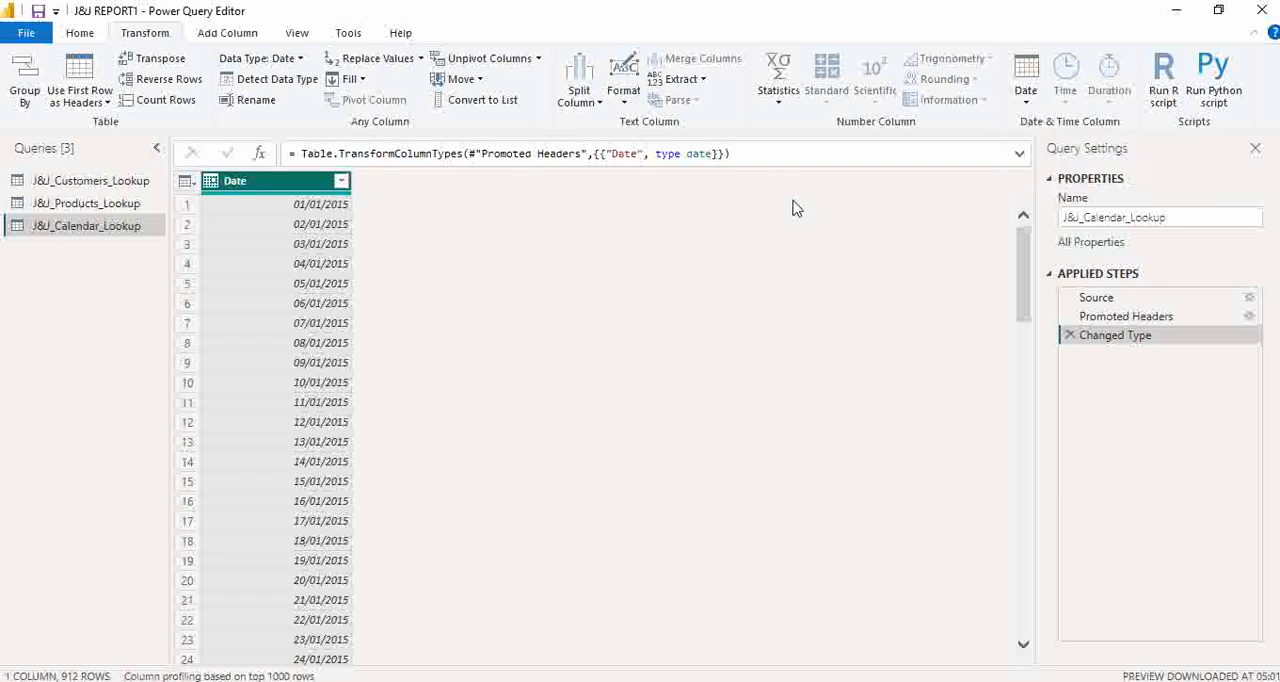
{"action": "left_click", "coordinate": [1024, 104]}
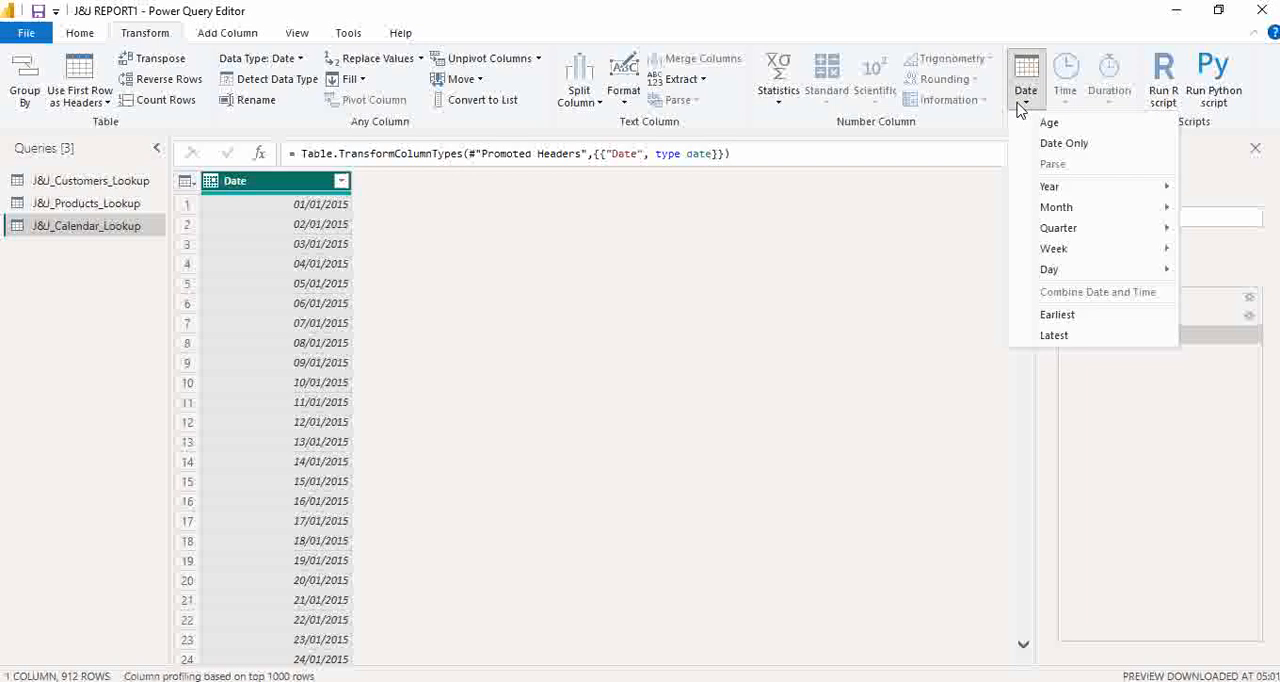
{"action": "left_click", "coordinate": [1060, 316]}
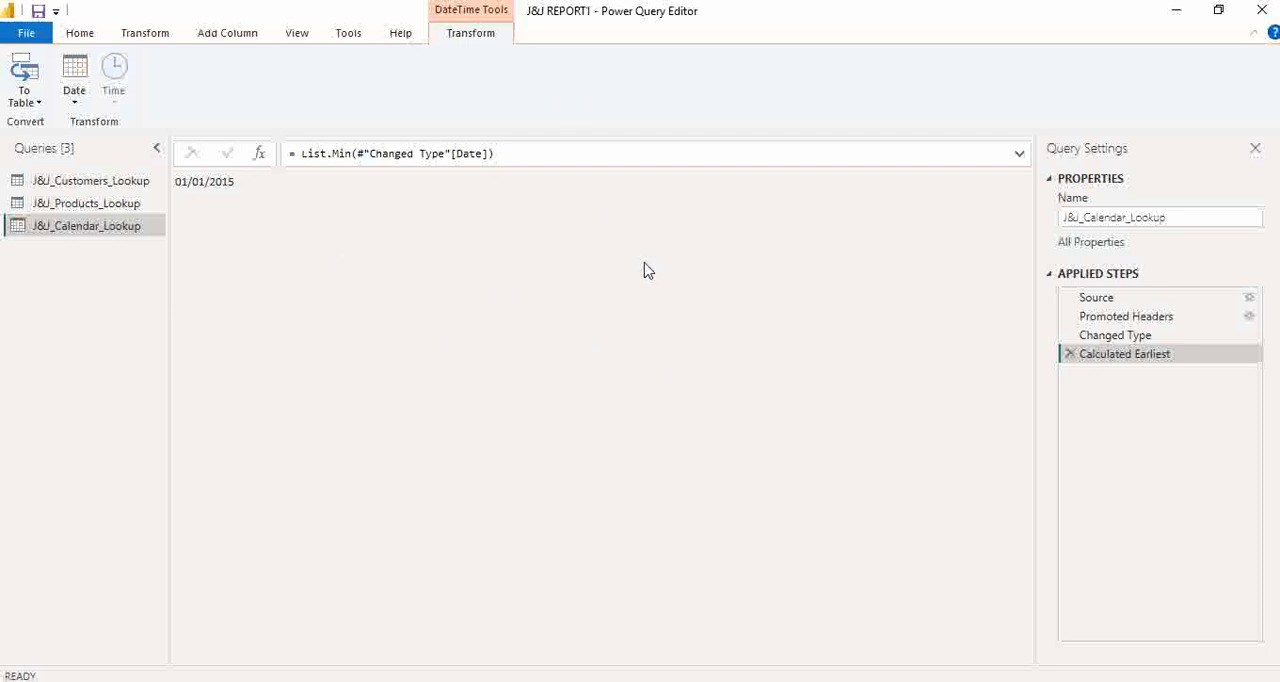
{"action": "left_click", "coordinate": [1071, 356]}
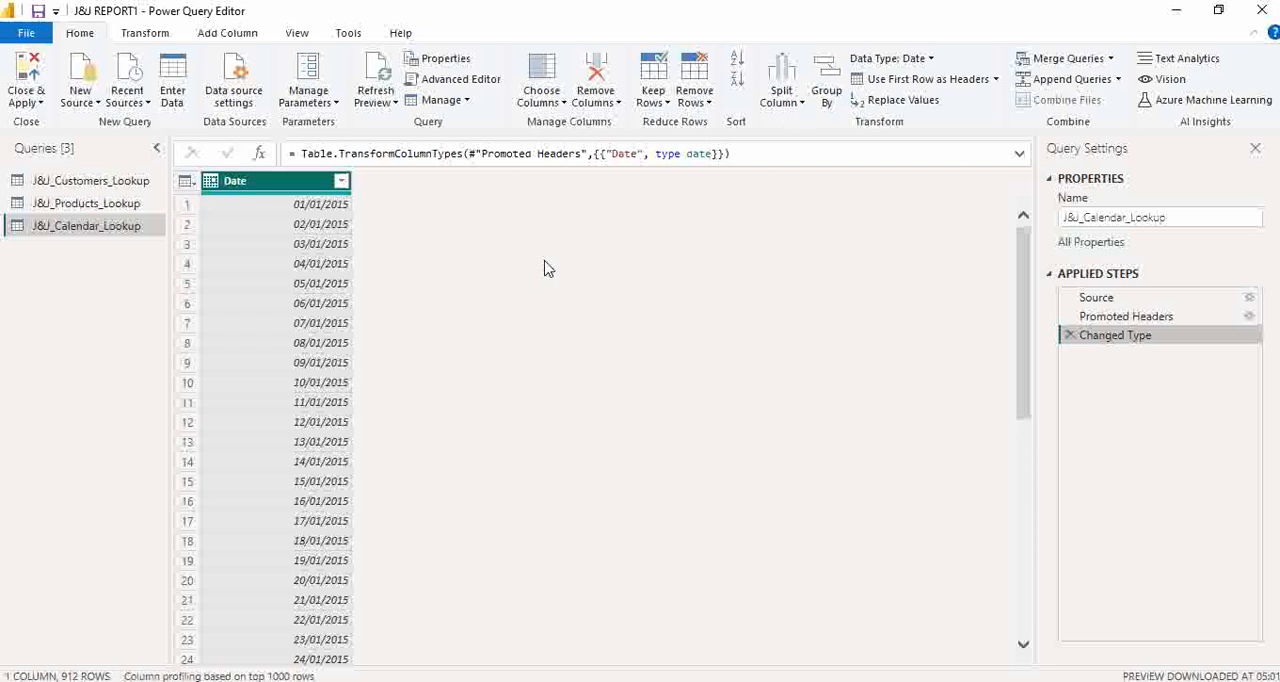
- Calculate the latest date in the Date column and remove that calculation from the applied steps
{"action": "left_click", "coordinate": [145, 35]}
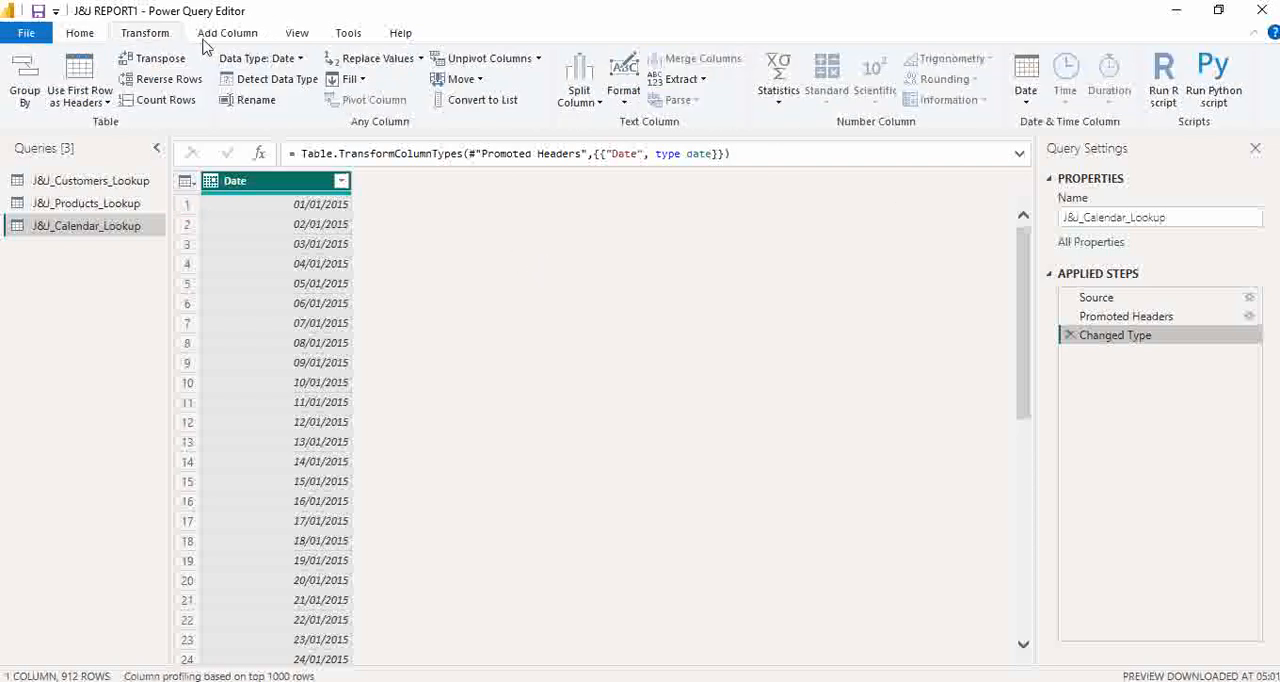
{"action": "left_click", "coordinate": [1025, 100]}
{"action": "left_click", "coordinate": [1066, 339]}
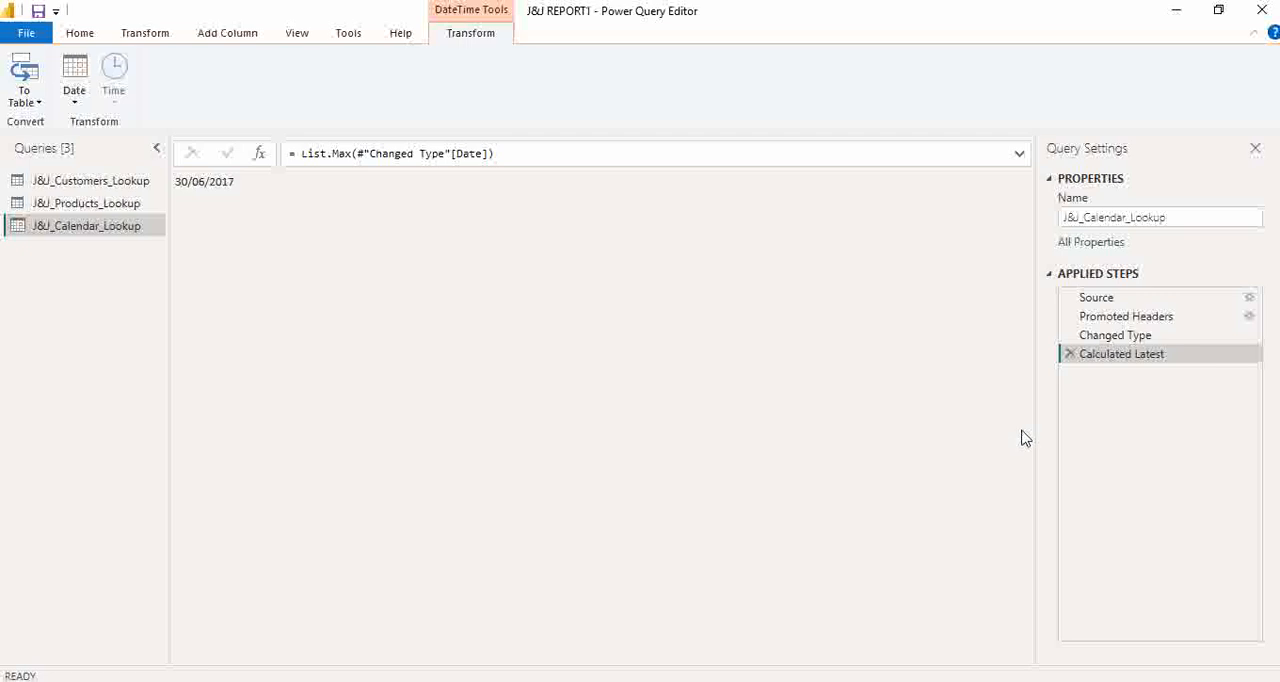
{"action": "left_click", "coordinate": [1070, 358]}
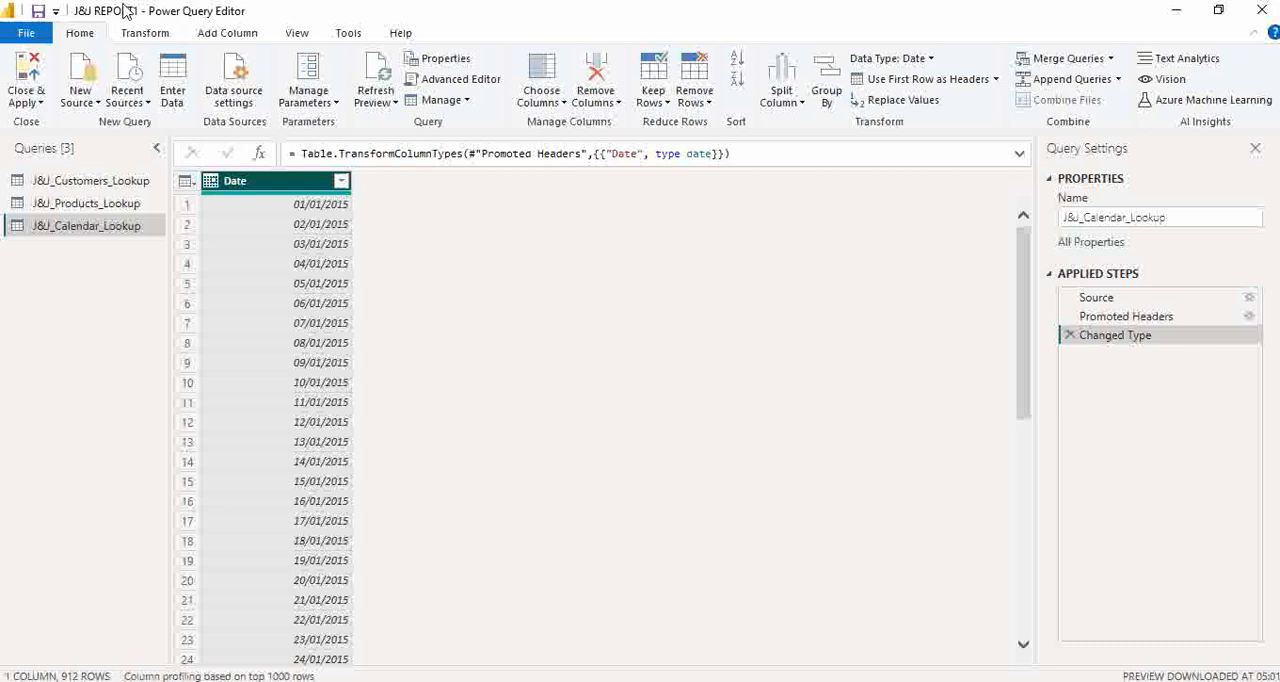
- Add a new column with the name of the day derived from the Date column
{"action": "left_click", "coordinate": [240, 40]}
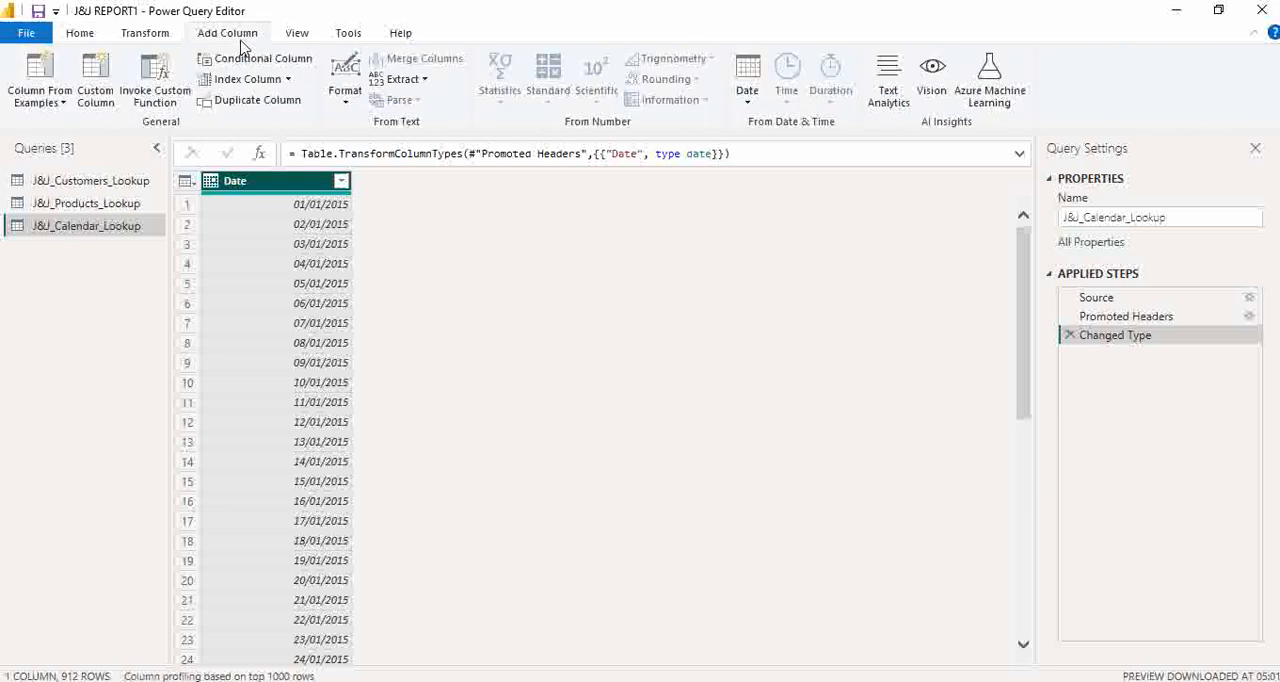
{"action": "left_click", "coordinate": [746, 103]}
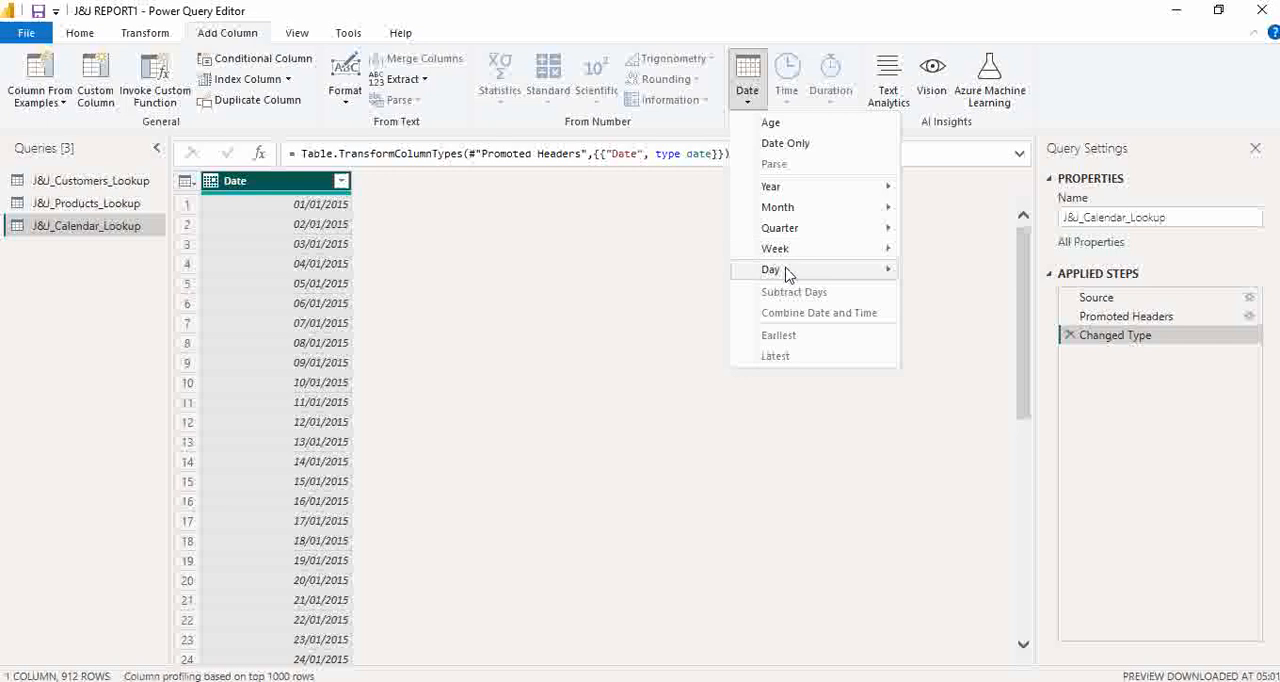
{"action": "mouse_move", "coordinate": [787, 273]}
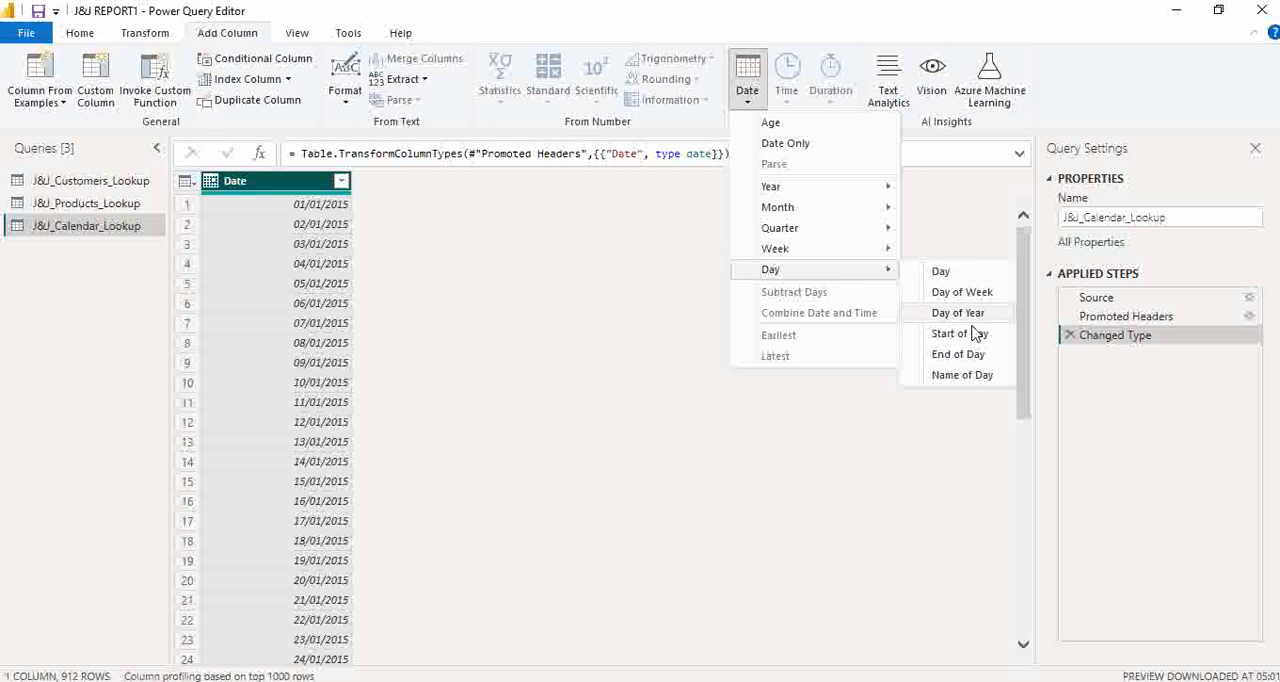
{"action": "left_click", "coordinate": [978, 383]}
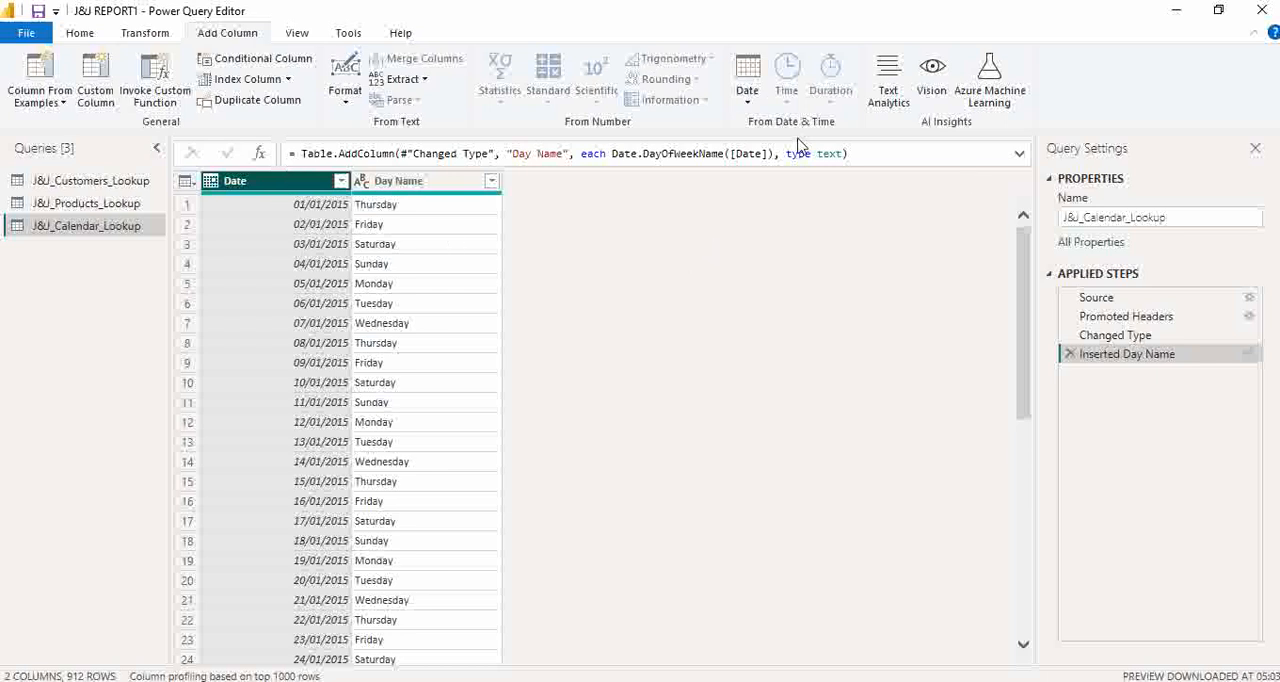
- Add a Start of Week column derived from the Date column
{"action": "left_click", "coordinate": [747, 95]}
{"action": "mouse_move", "coordinate": [803, 256]}
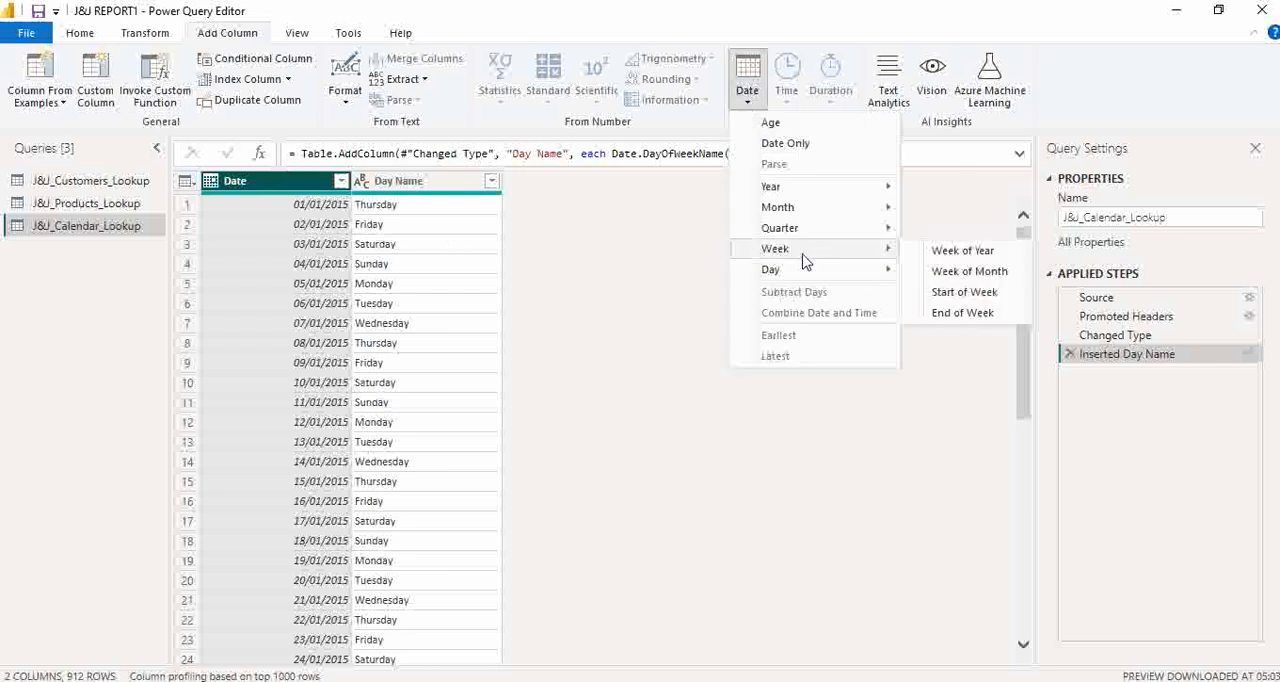
{"action": "left_click", "coordinate": [965, 293]}
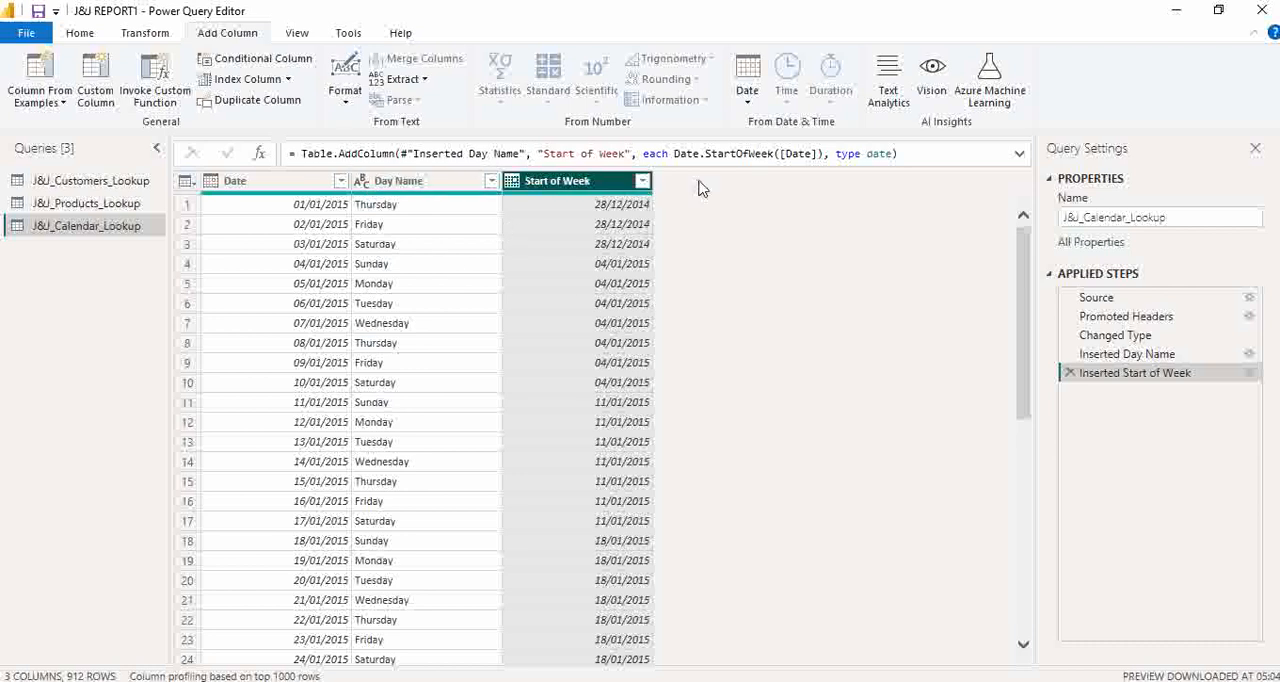
- Edit the Start of Week formula to Date.StartOfWeek([Date],1) so that weeks start on Monday
{"action": "left_click", "coordinate": [818, 154]}
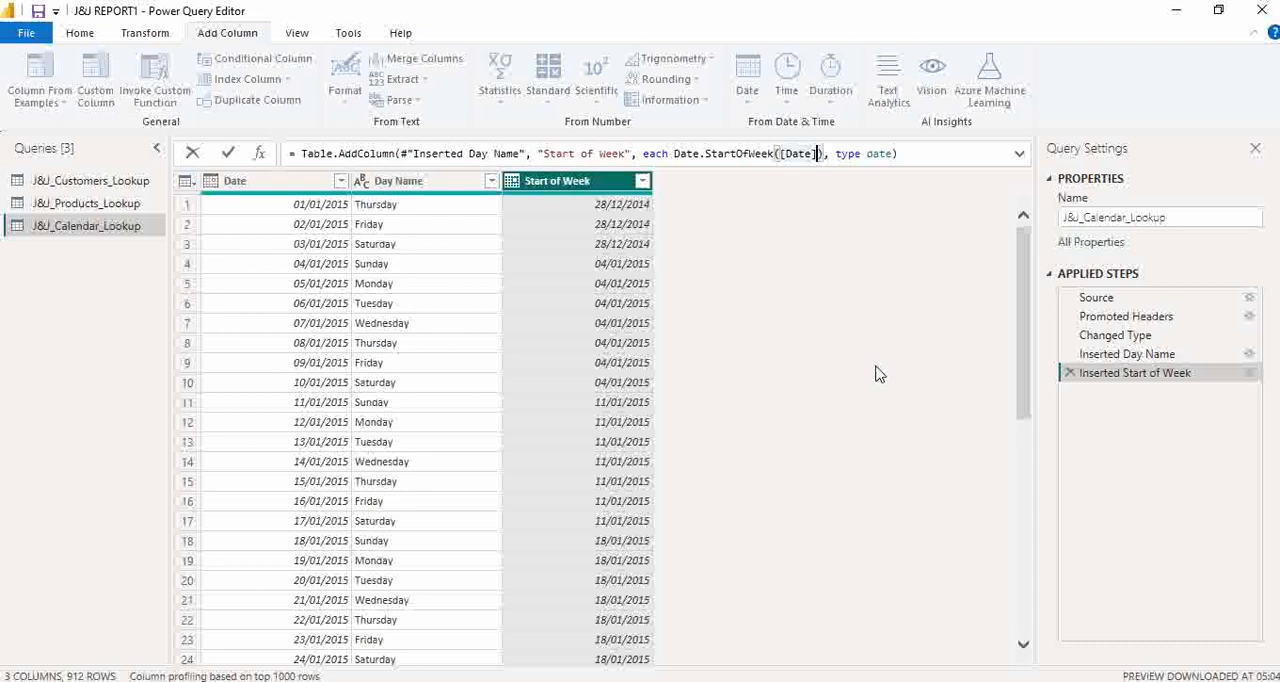
{"action": "type", "text": ","}
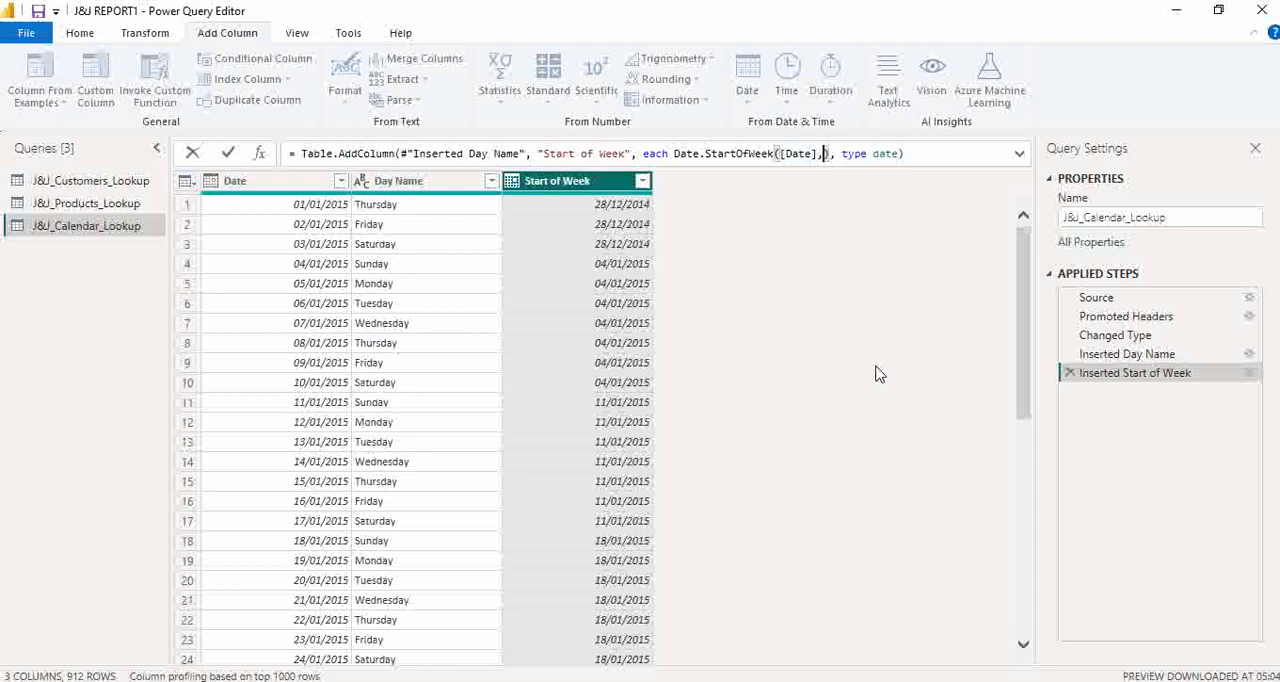
{"action": "type", "text": "1"}
{"action": "key", "text": "Return"}
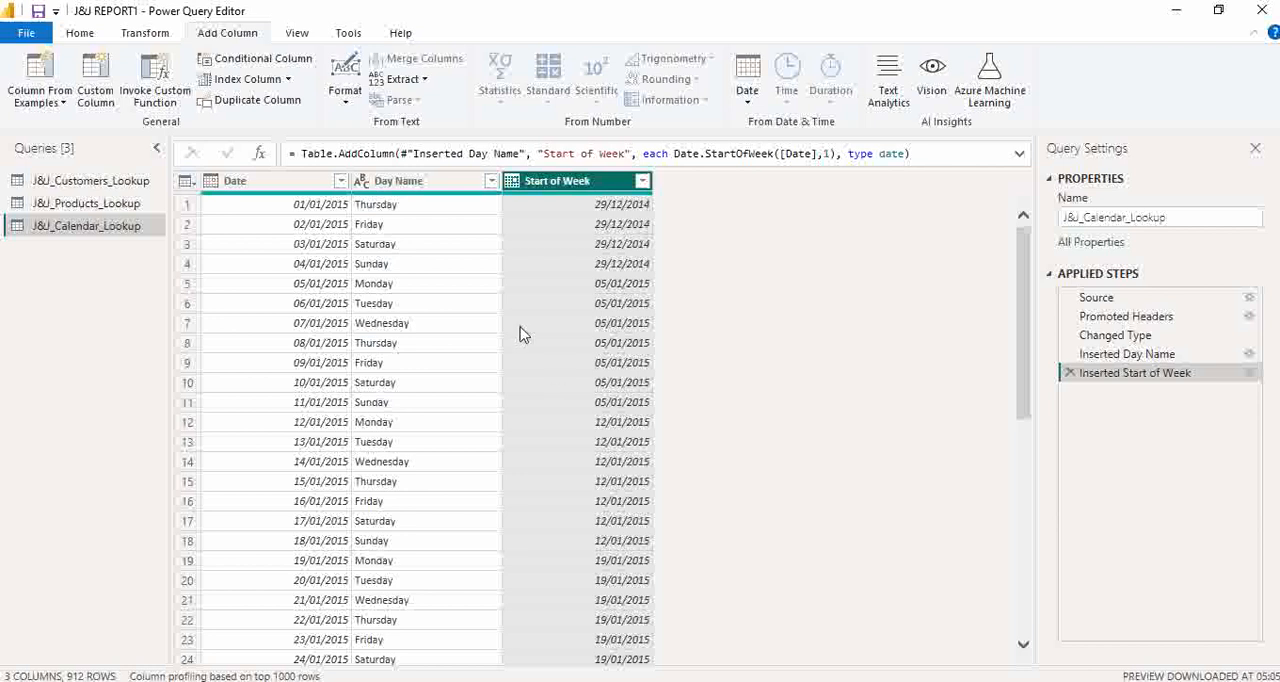
- Rename the Day Name column as Day
{"action": "left_click", "coordinate": [404, 188]}
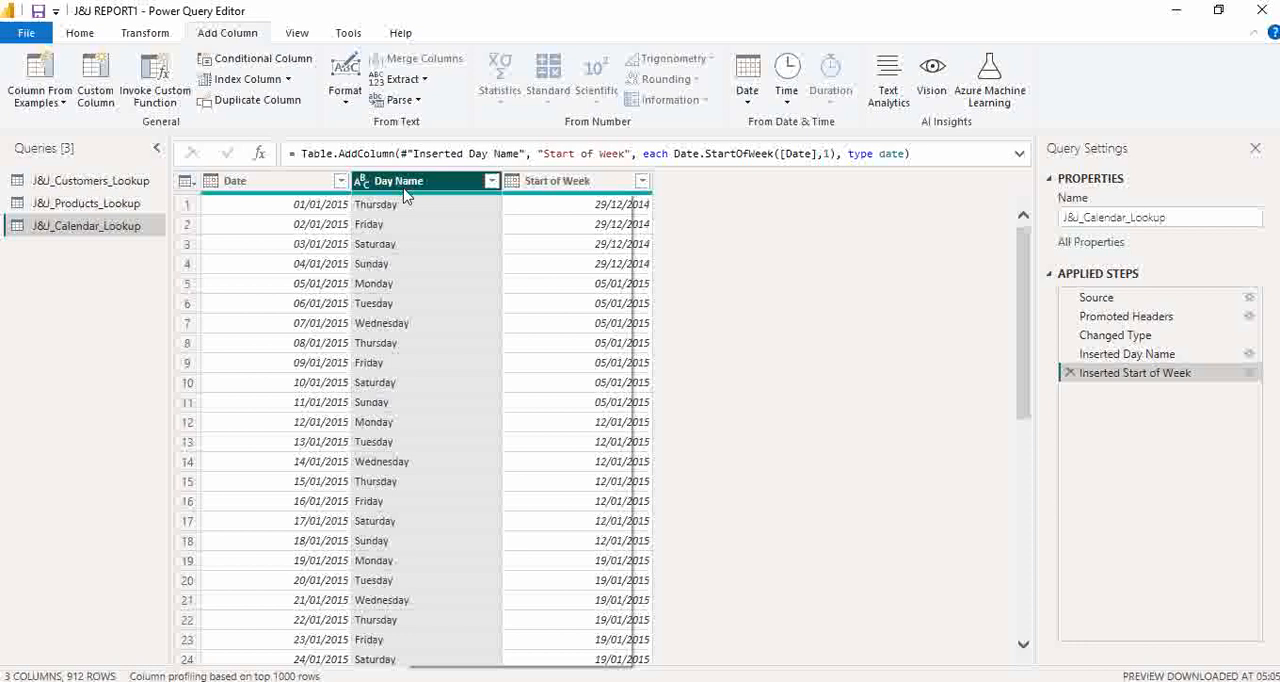
{"action": "right_click", "coordinate": [404, 194]}
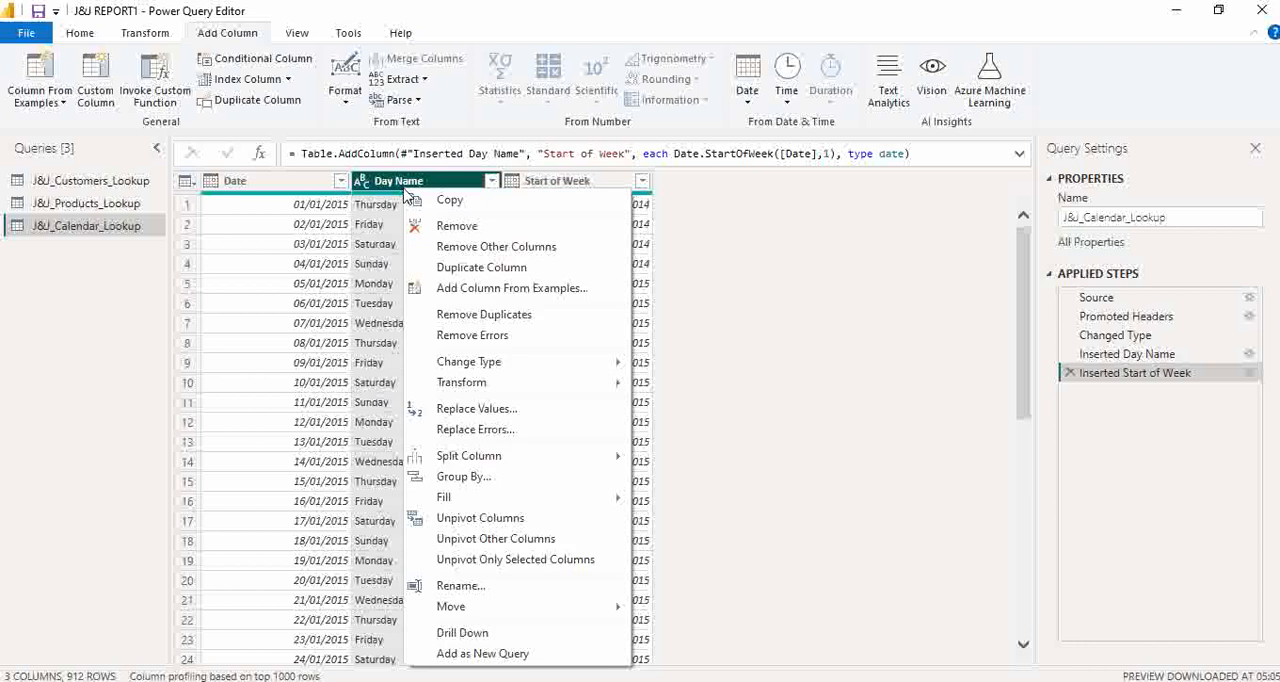
{"action": "left_click", "coordinate": [515, 585]}
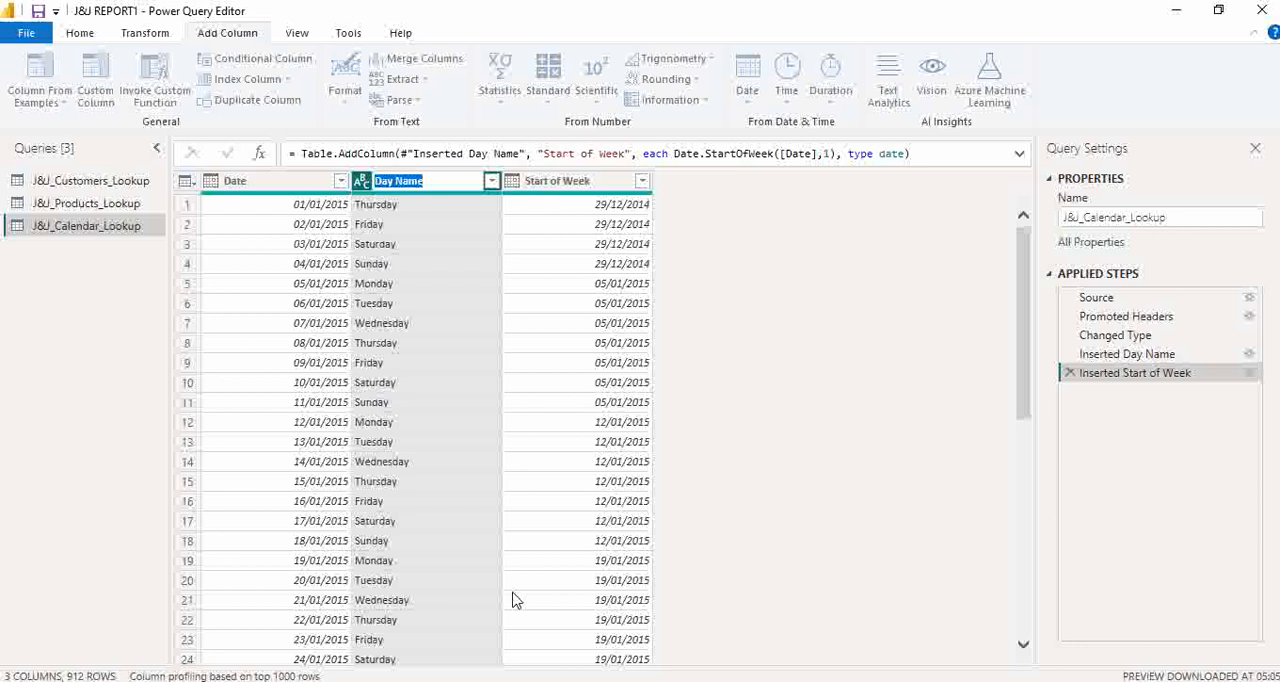
{"action": "type", "text": "Day"}
{"action": "key", "text": "Return"}
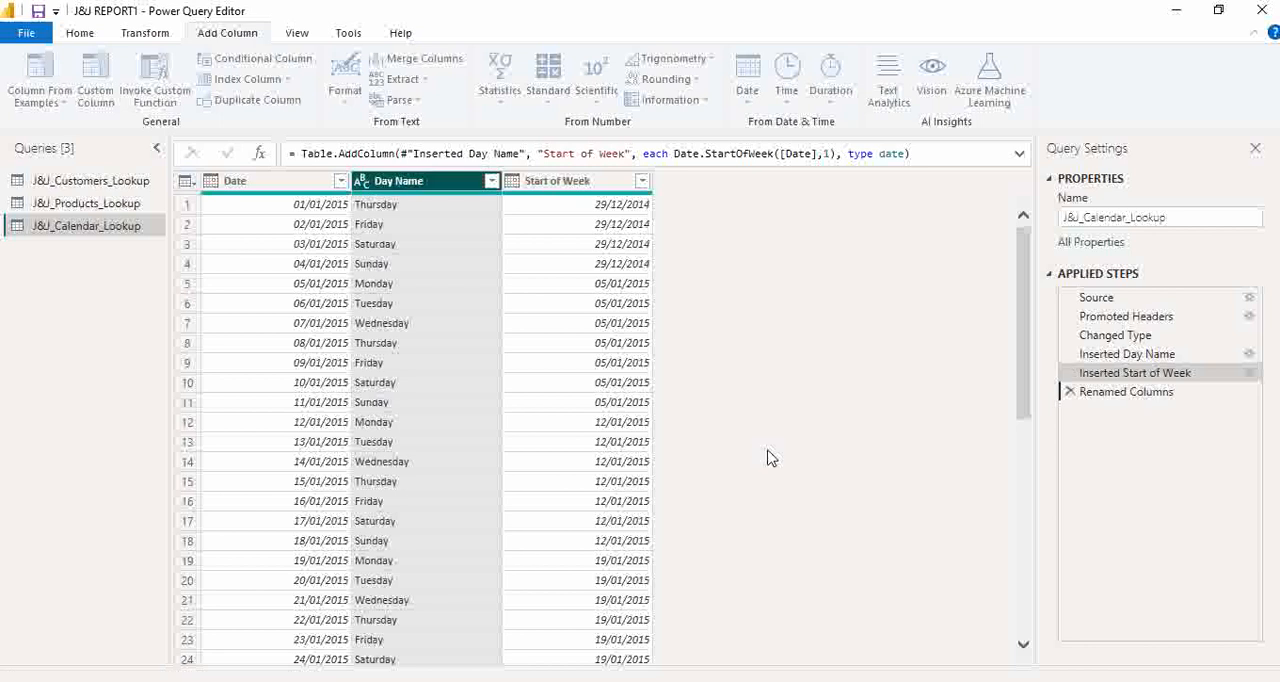
- Add a Start of Month column derived from the Date column
{"action": "left_click", "coordinate": [283, 186]}
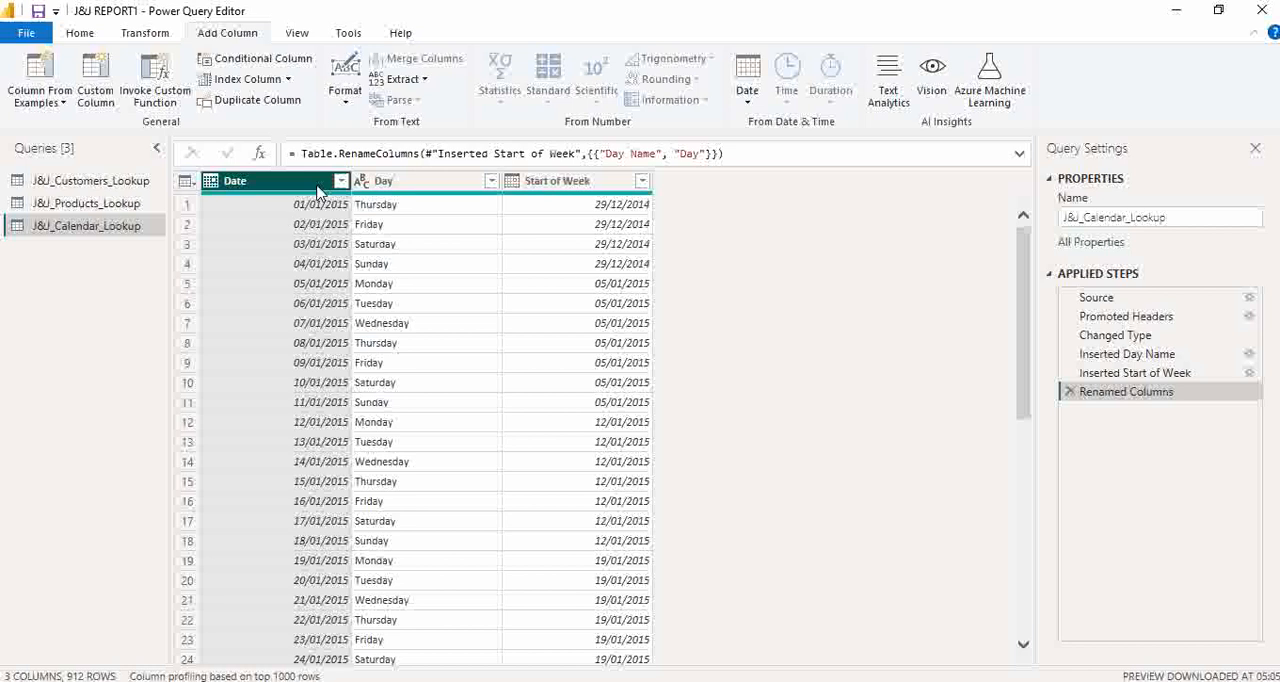
{"action": "left_click", "coordinate": [752, 98]}
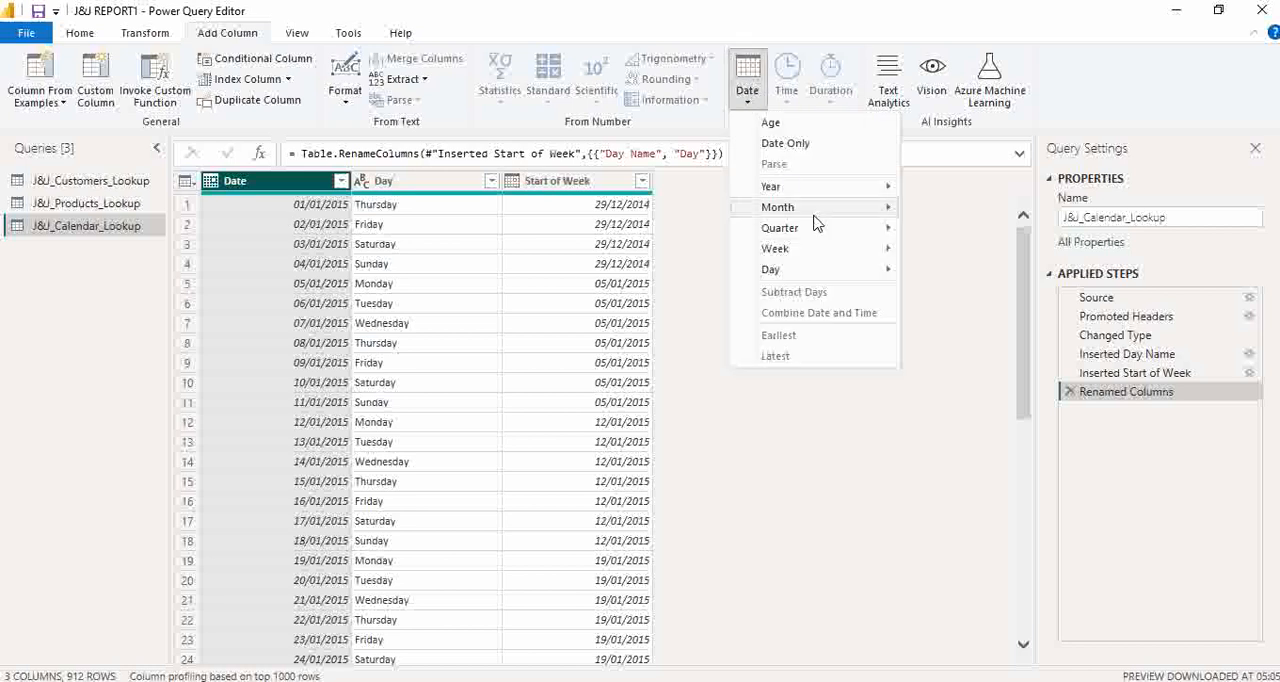
{"action": "mouse_move", "coordinate": [817, 210]}
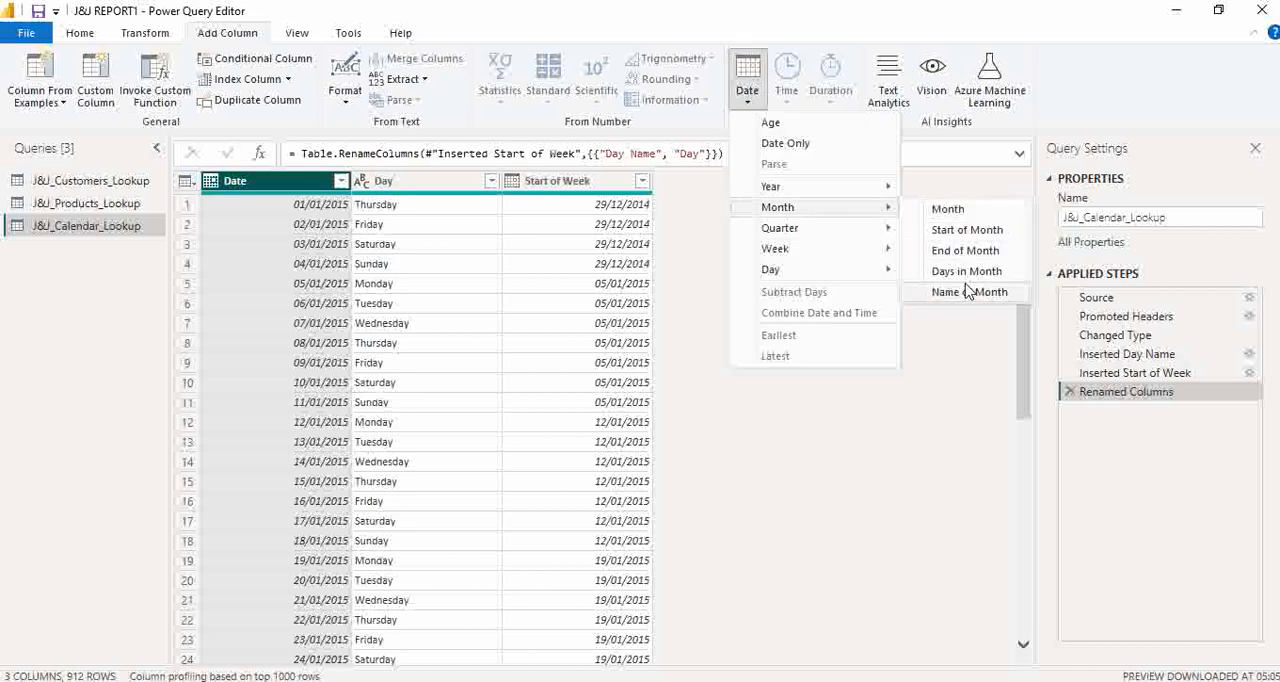
{"action": "left_click", "coordinate": [955, 231]}
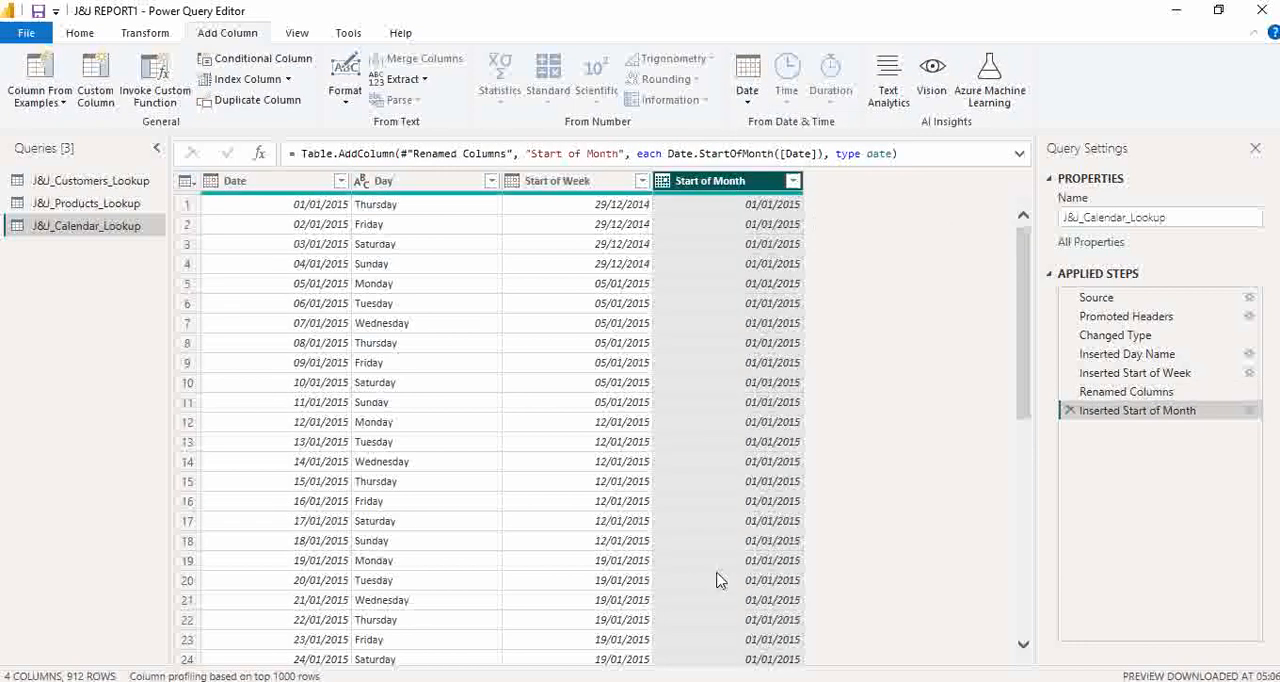
- Add a Month Name column derived from the Date column
{"action": "left_click", "coordinate": [284, 181]}
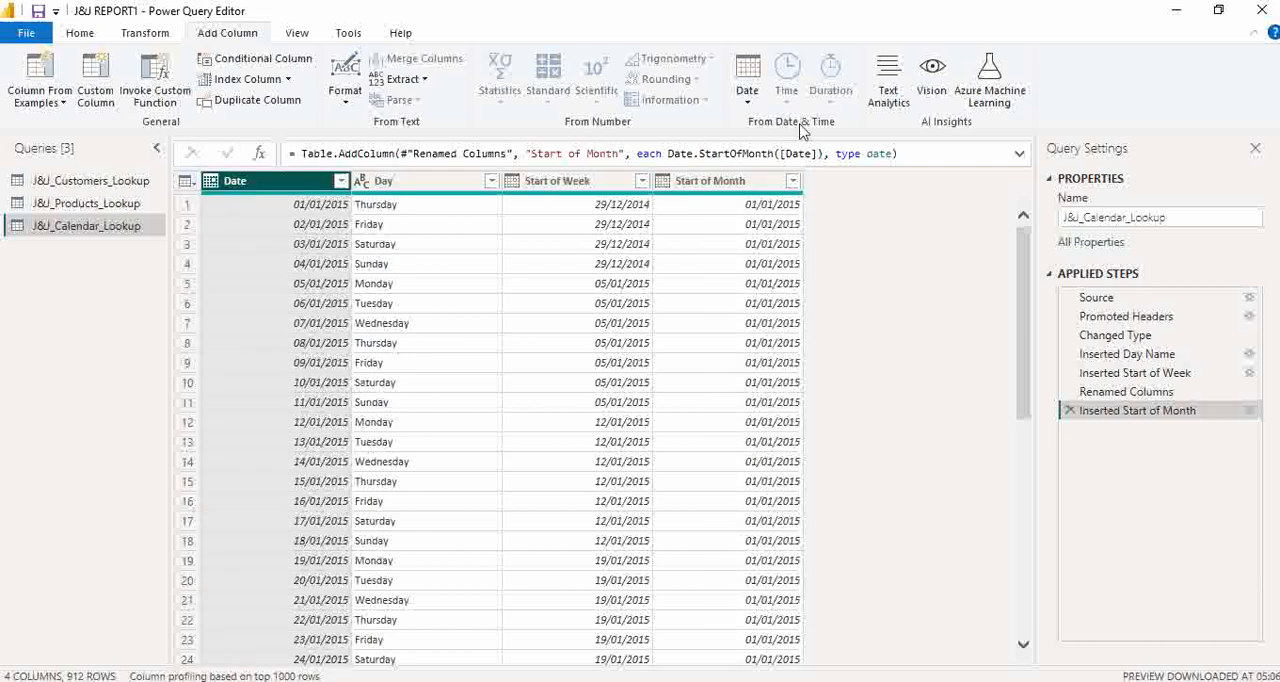
{"action": "left_click", "coordinate": [745, 105]}
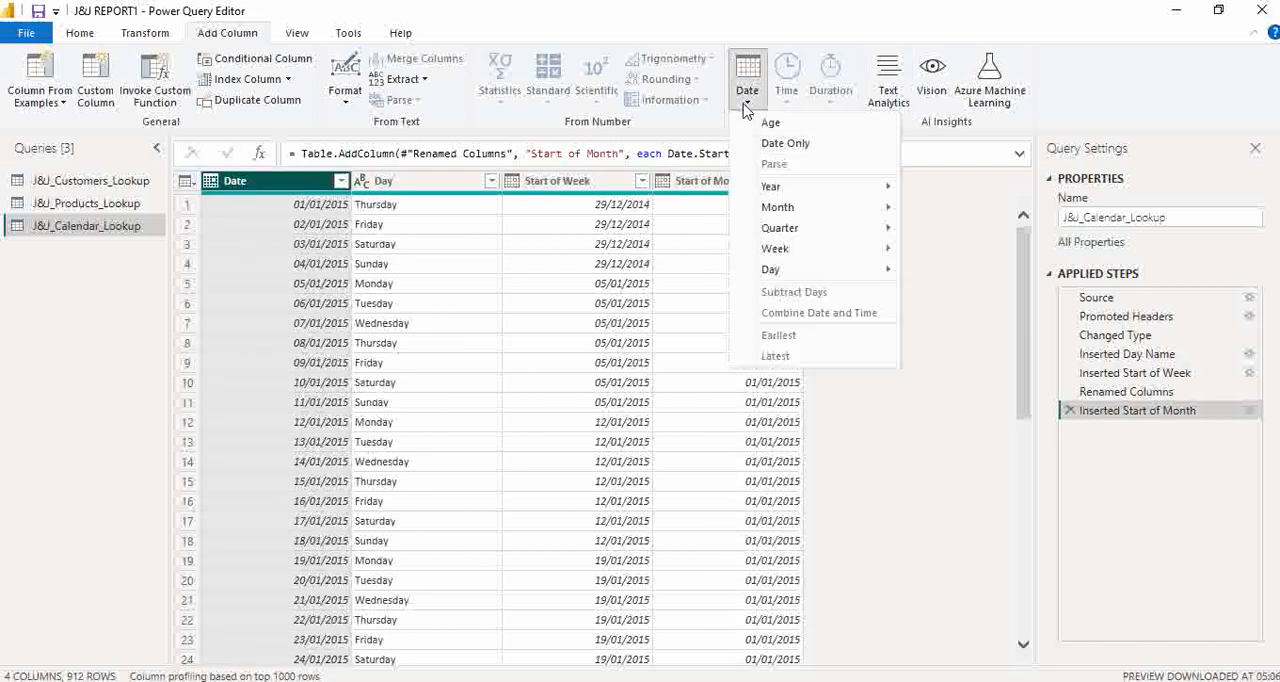
{"action": "mouse_move", "coordinate": [814, 209]}
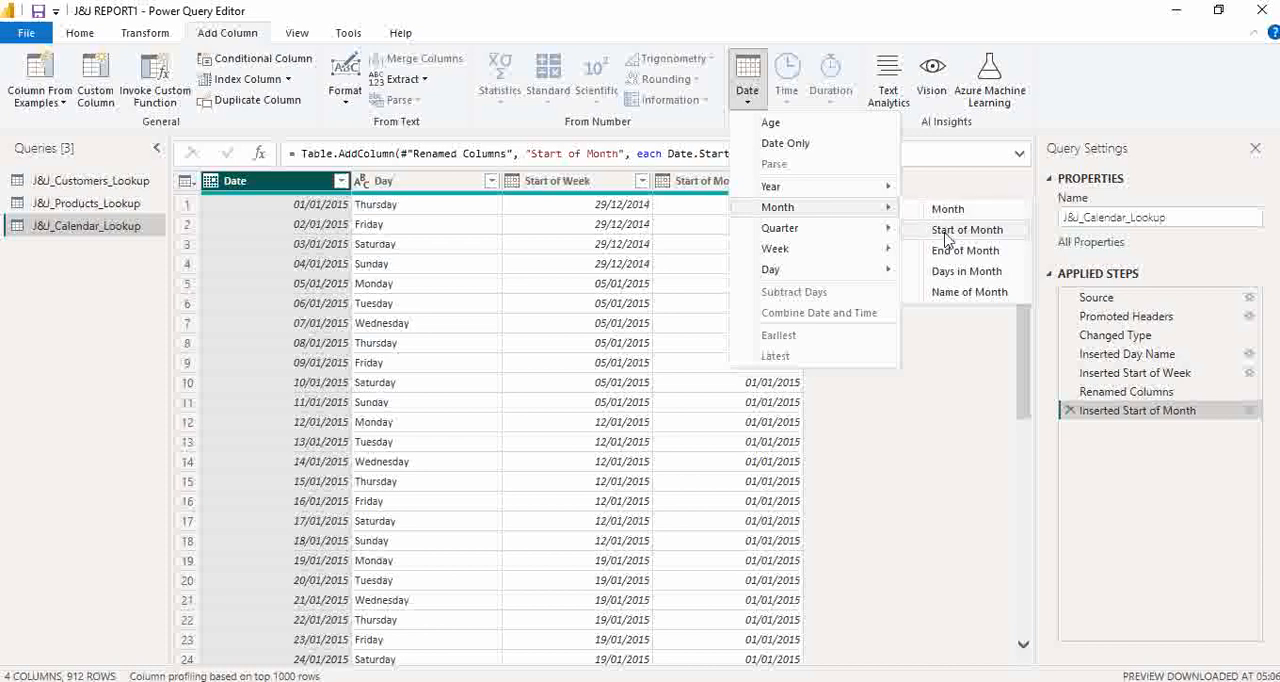
{"action": "left_click", "coordinate": [958, 292]}
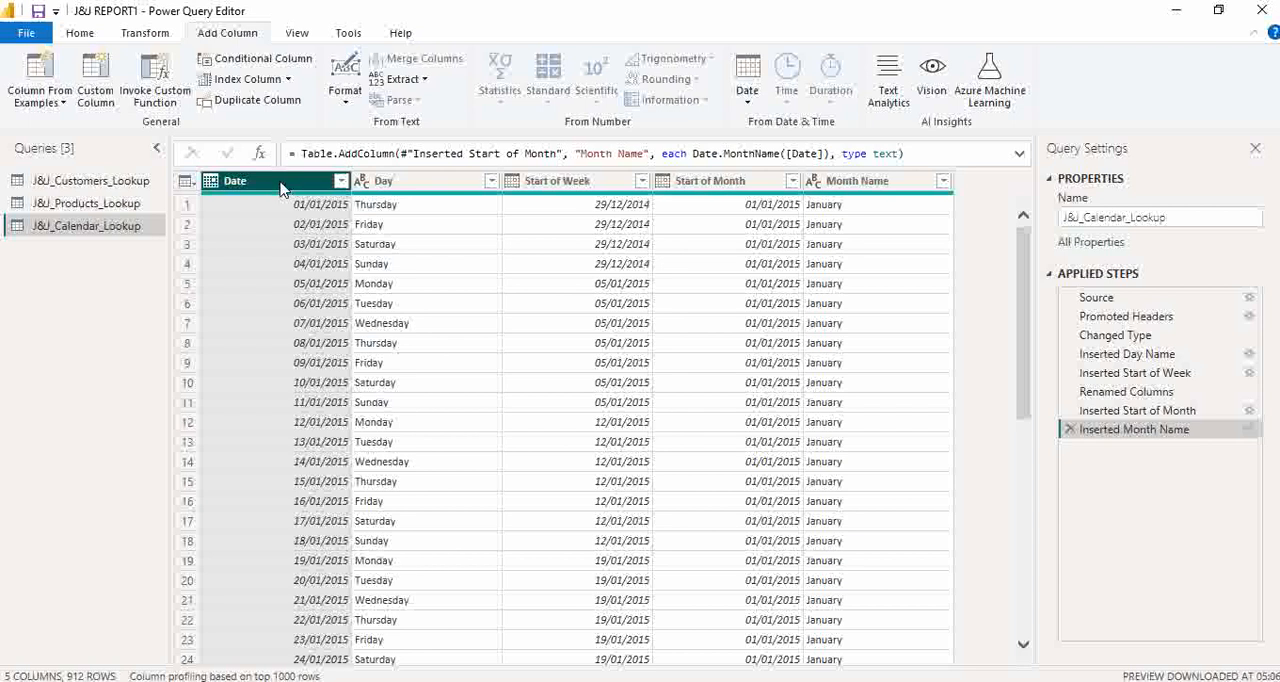
- Add a Start of Year column derived from the Date column
{"action": "left_click", "coordinate": [748, 96]}
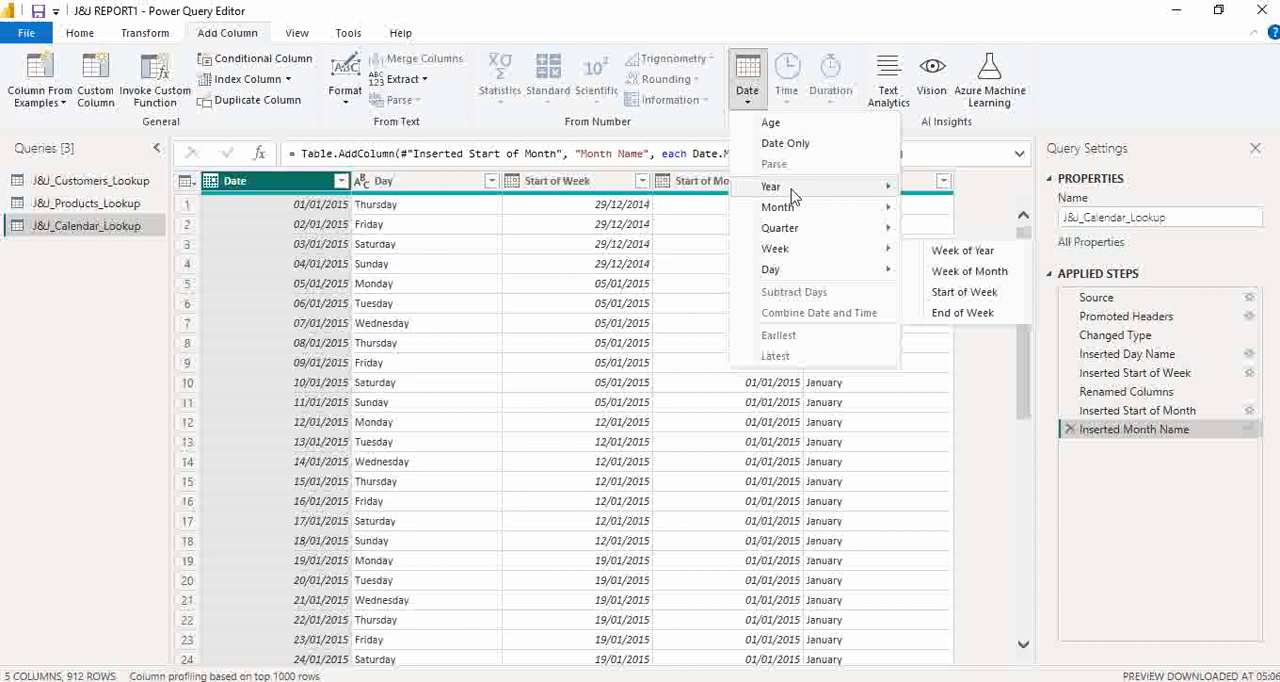
{"action": "mouse_move", "coordinate": [880, 187]}
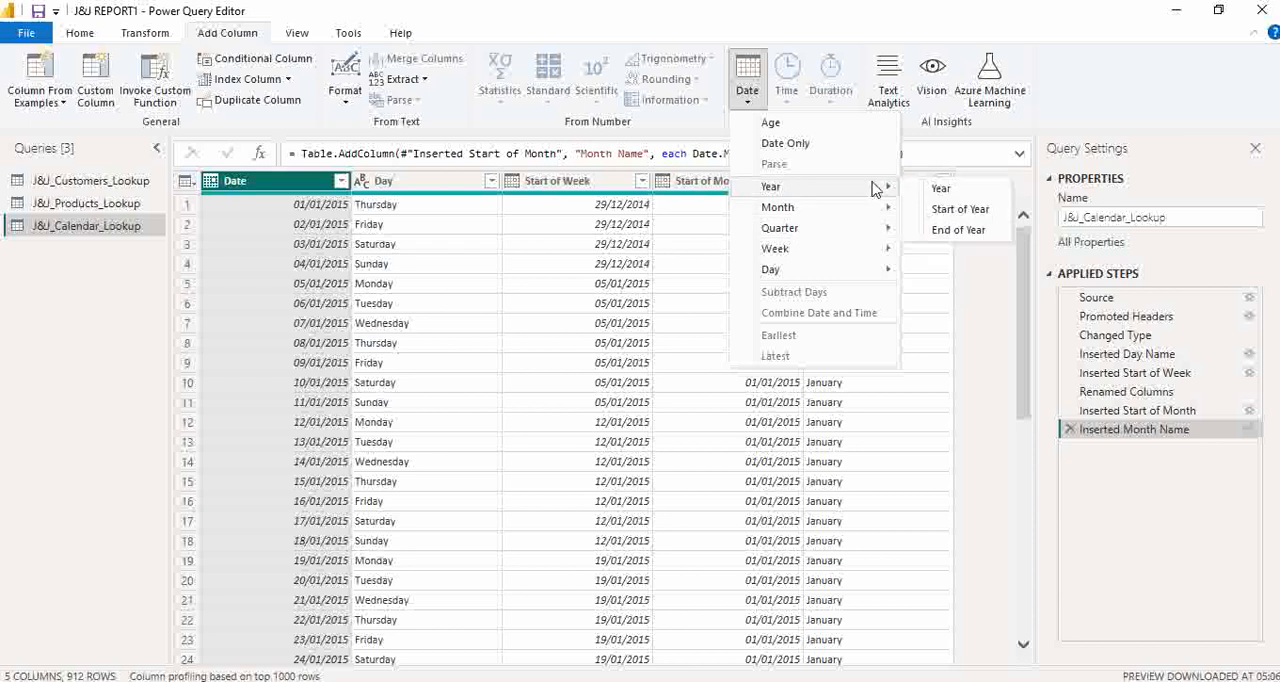
{"action": "left_click", "coordinate": [960, 210]}
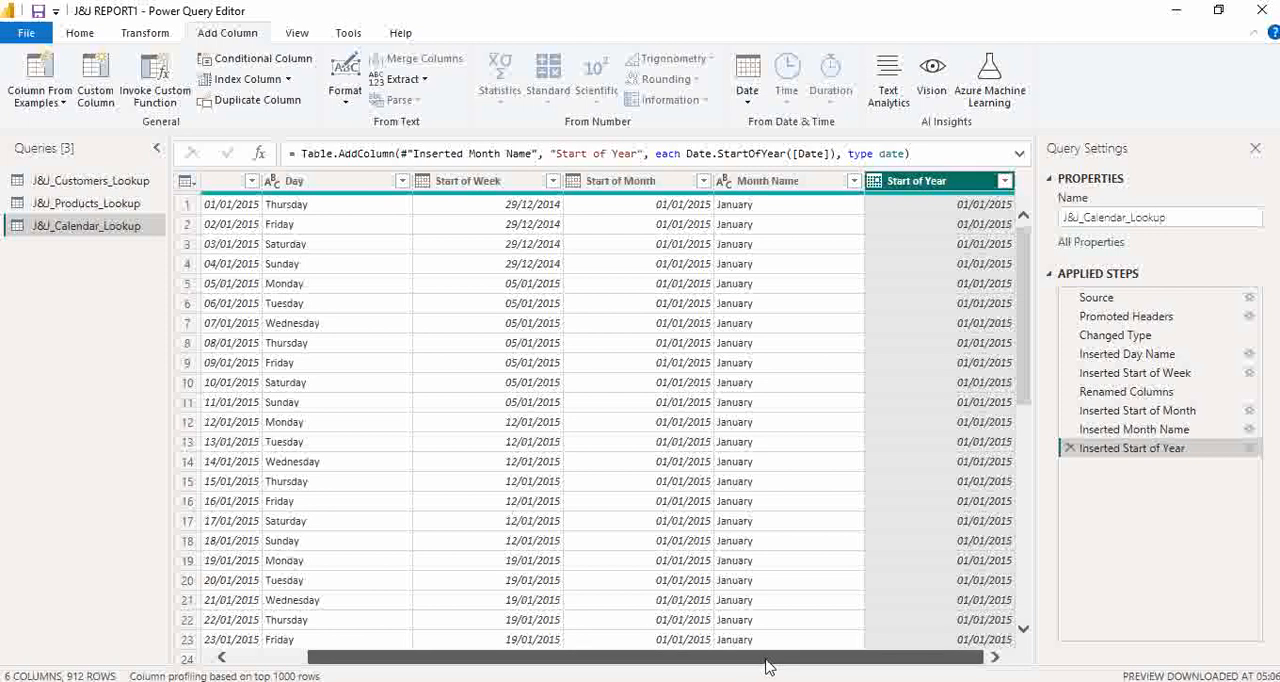
- Add a Year column derived from the Date column
{"action": "left_click_drag", "start_coordinate": [735, 668], "coordinate": [545, 660]}
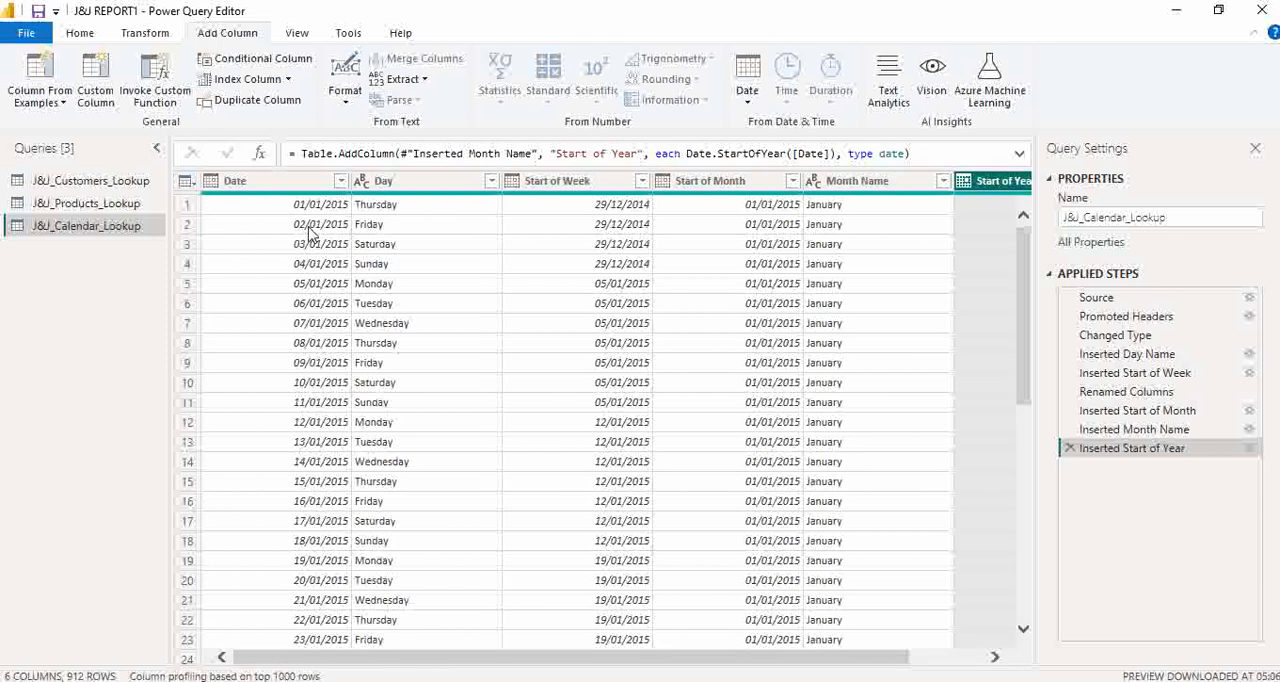
{"action": "left_click", "coordinate": [289, 193]}
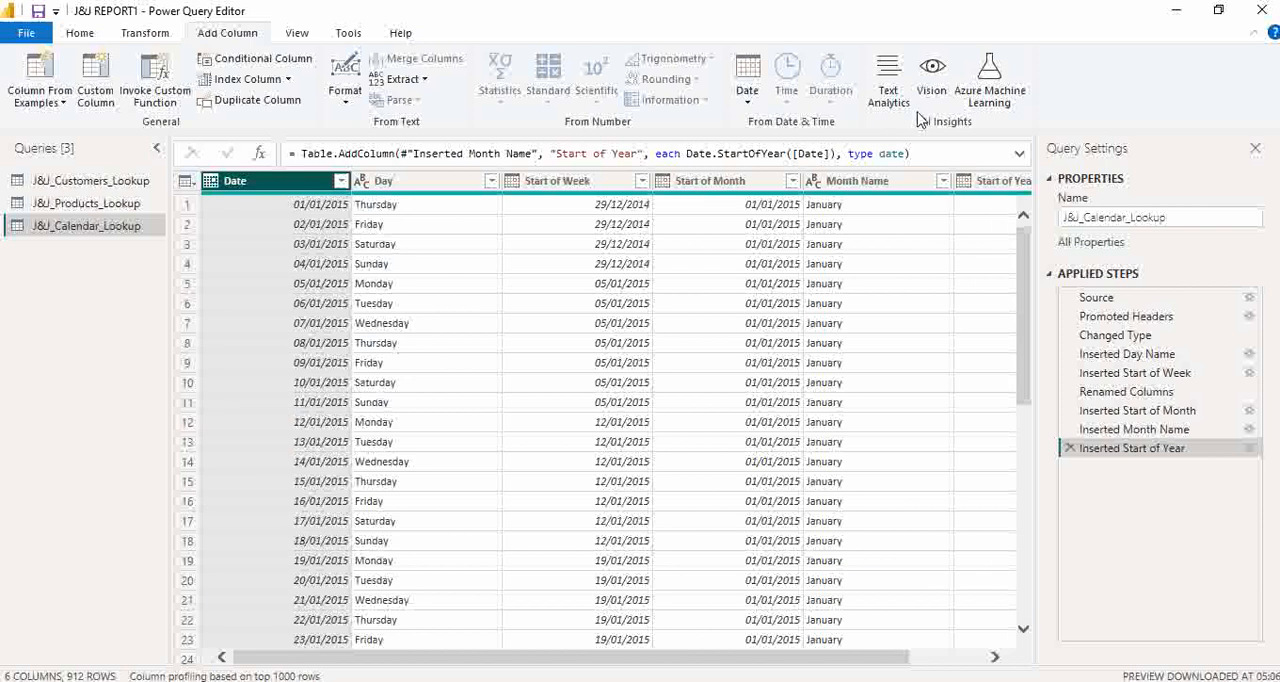
{"action": "left_click", "coordinate": [741, 97]}
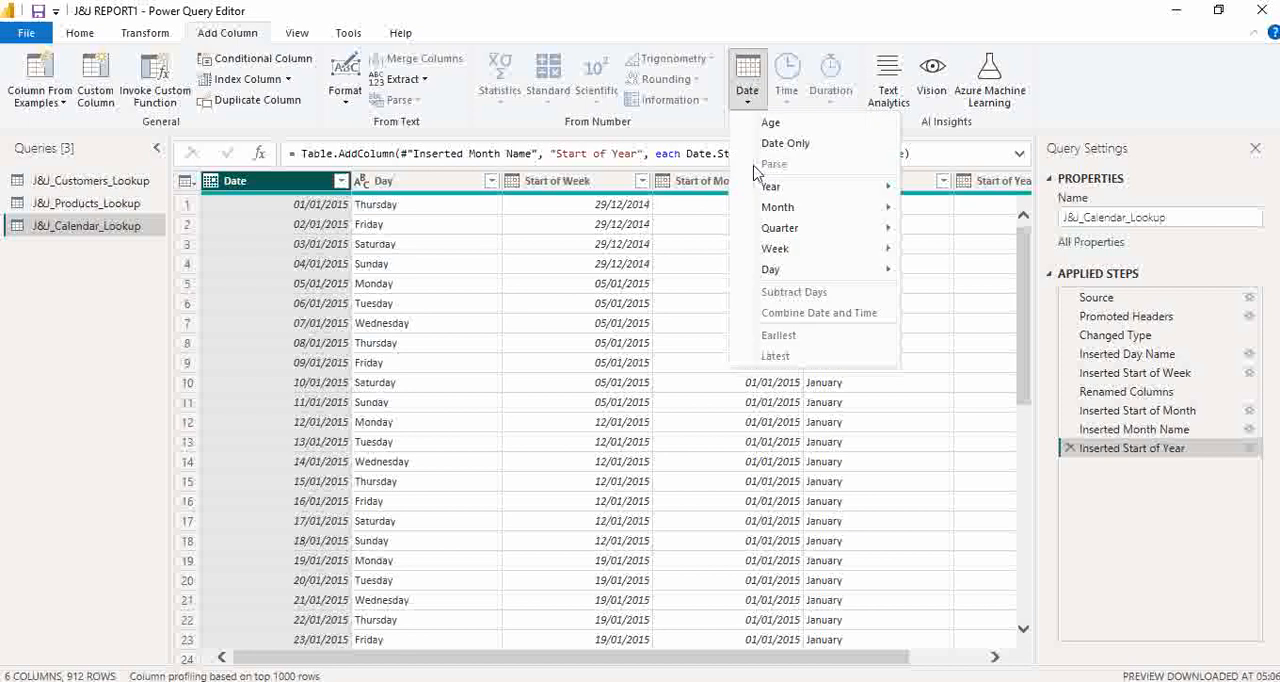
{"action": "mouse_move", "coordinate": [803, 198]}
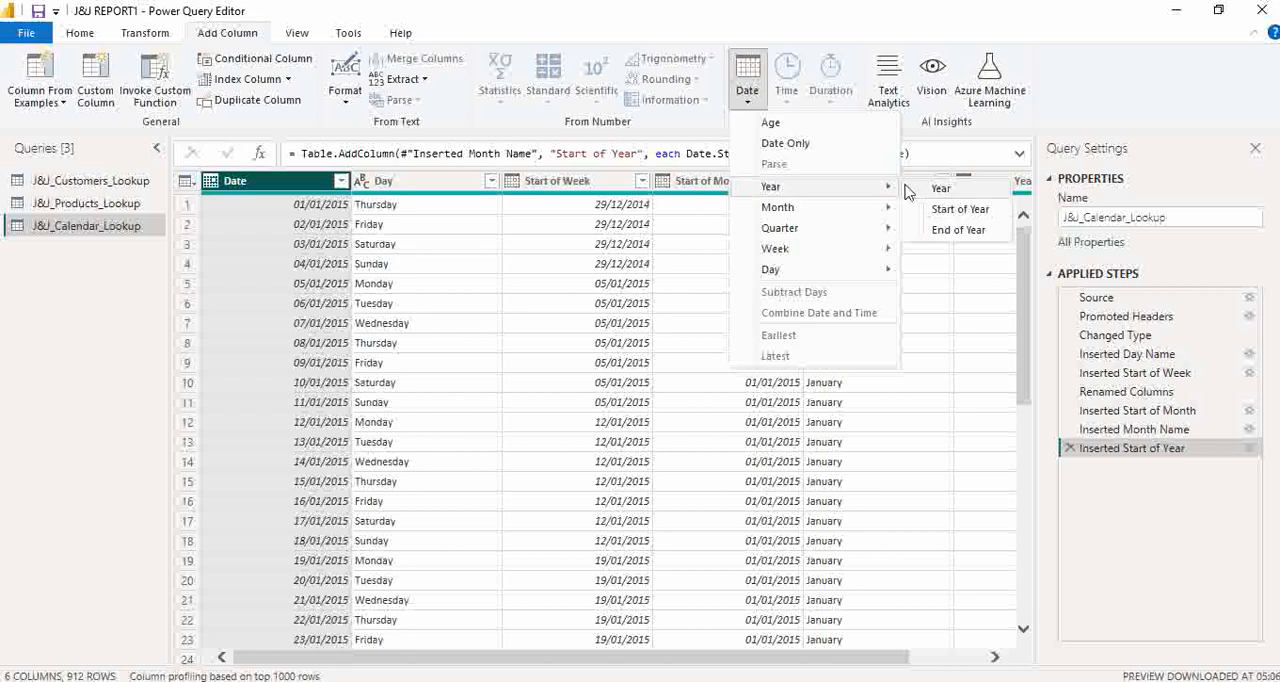
{"action": "left_click", "coordinate": [940, 191]}
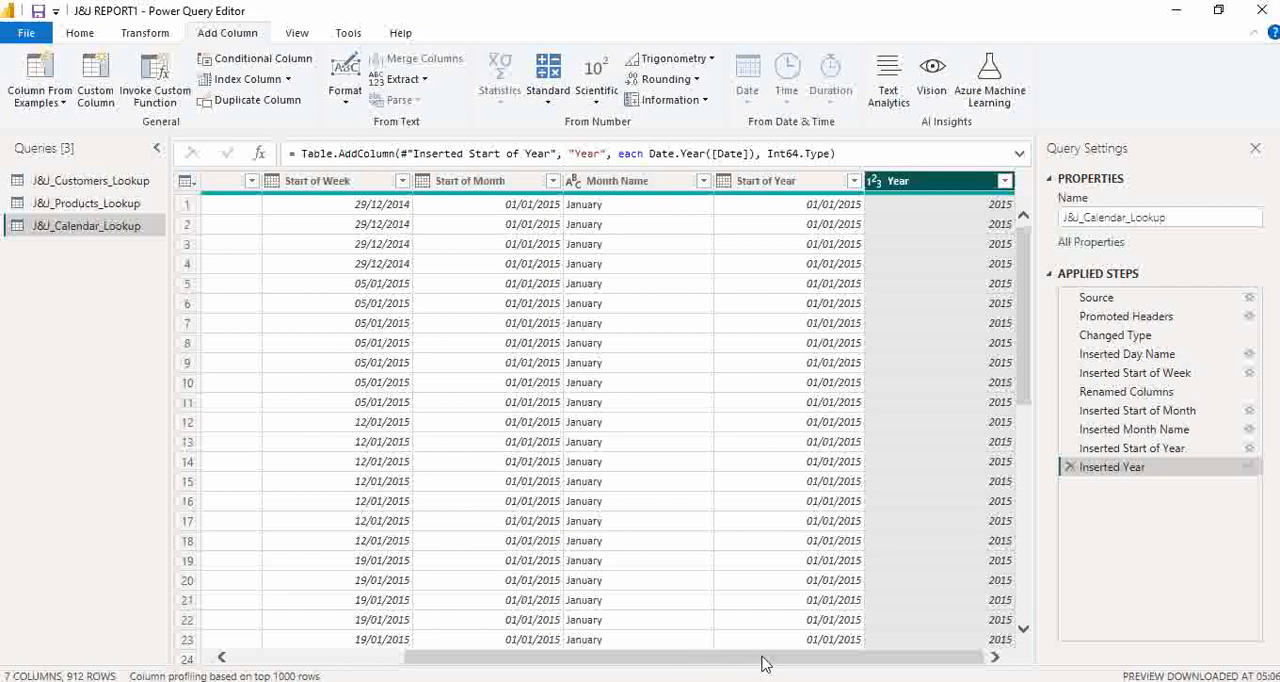
{"action": "left_click_drag", "start_coordinate": [763, 658], "coordinate": [570, 657]}
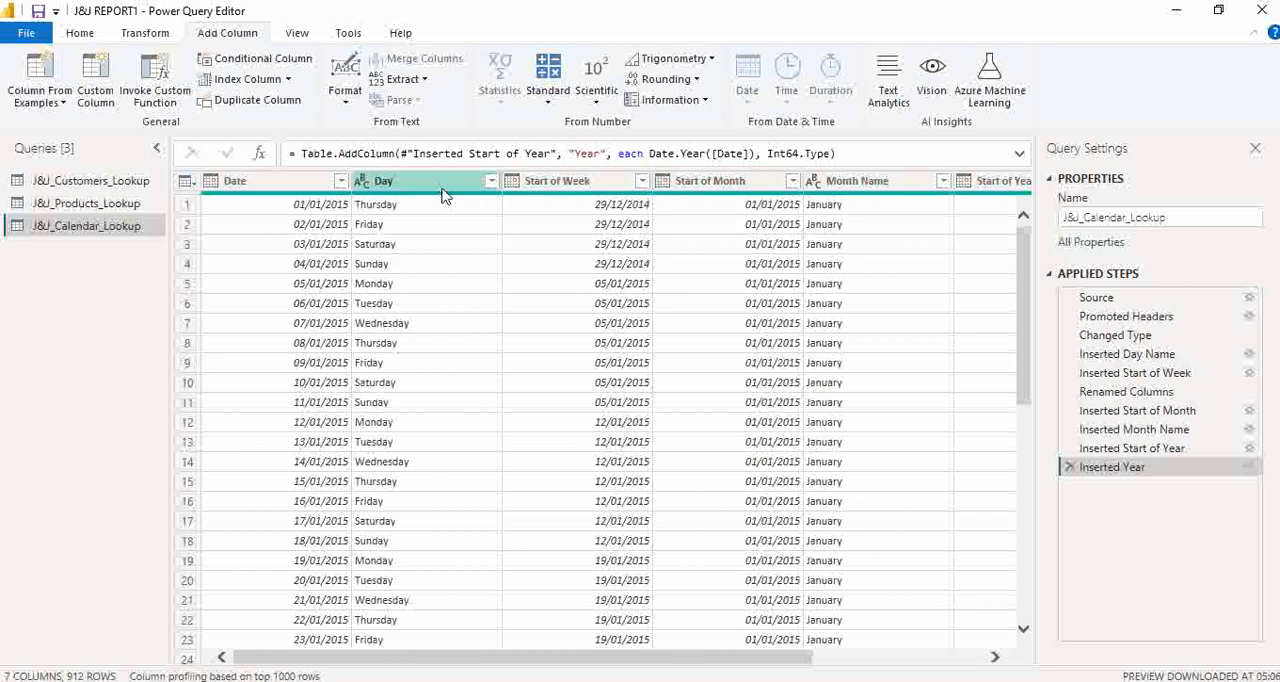
{"action": "left_click", "coordinate": [551, 177]}
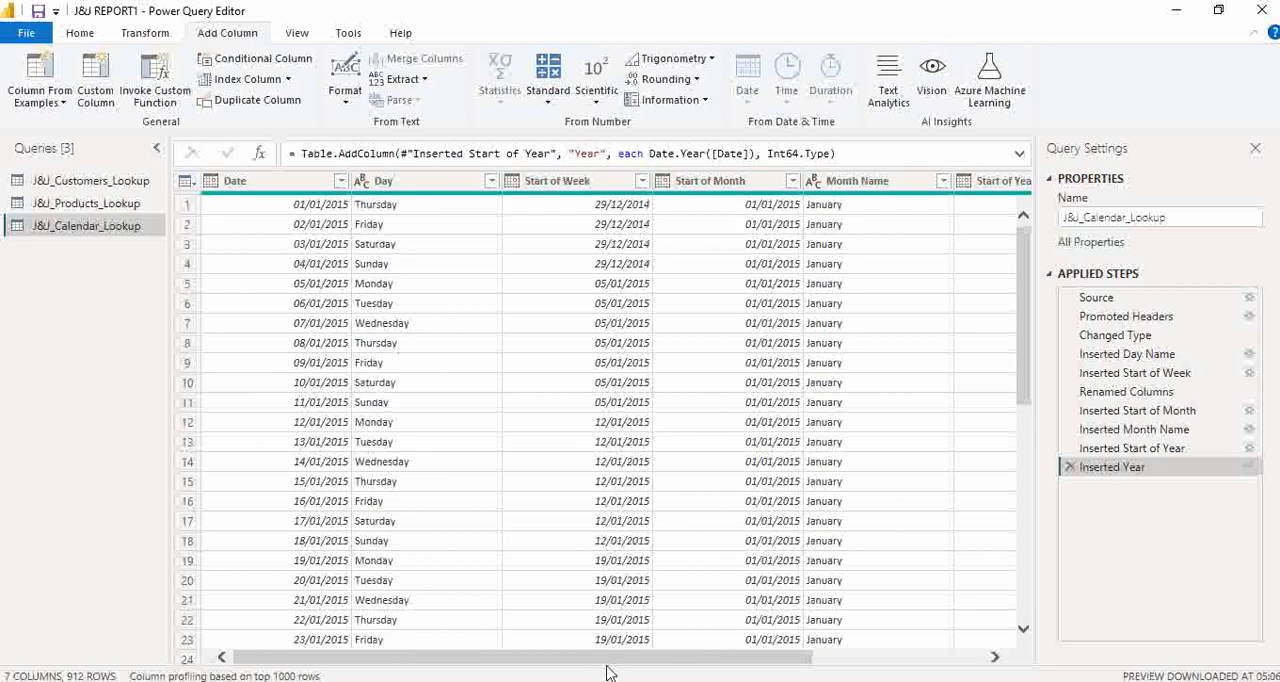
{"action": "left_click_drag", "start_coordinate": [600, 660], "coordinate": [406, 633]}
- Close the query editor and apply the pending query changes to load J&J_Calendar_Lookup into the report
{"action": "left_click", "coordinate": [80, 33]}
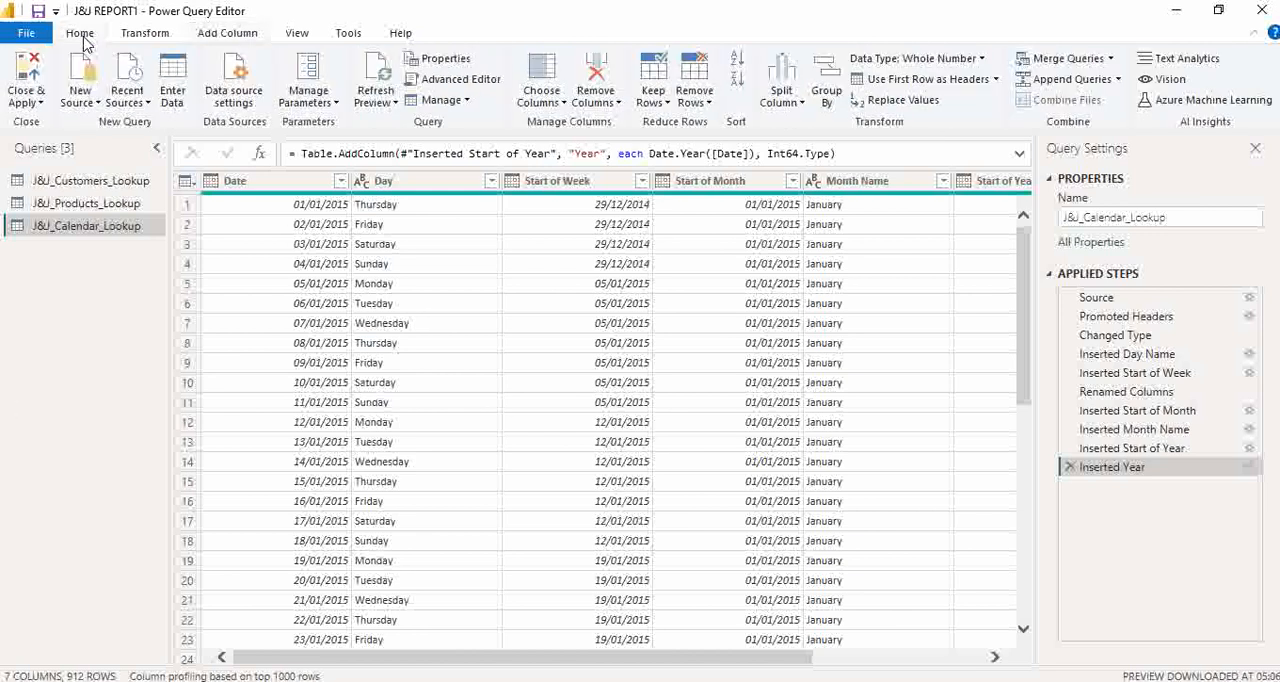
{"action": "left_click", "coordinate": [24, 75]}
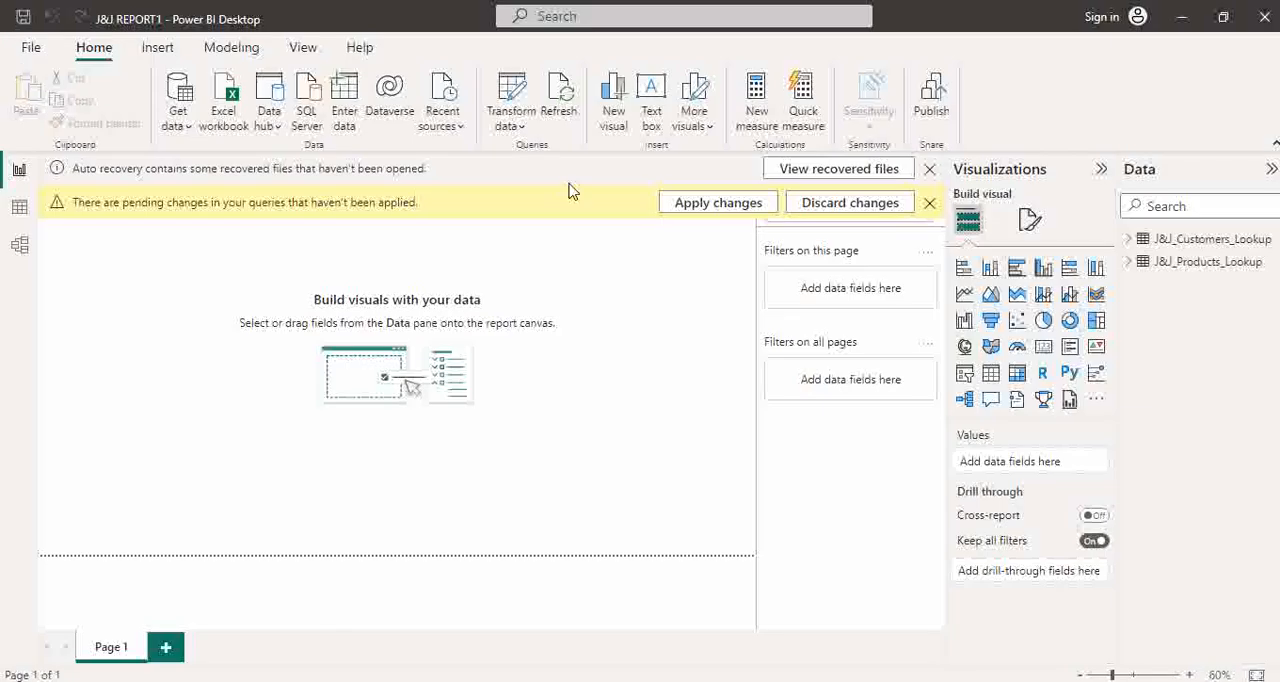
{"action": "left_click", "coordinate": [718, 203]}
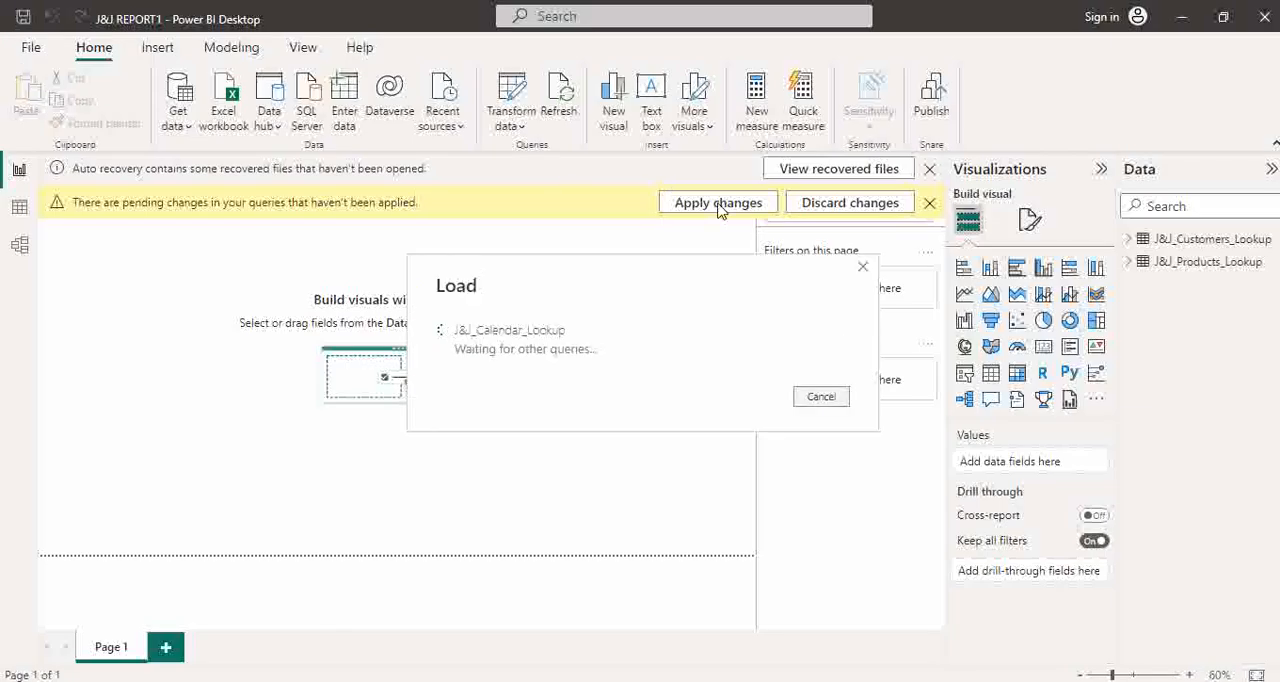